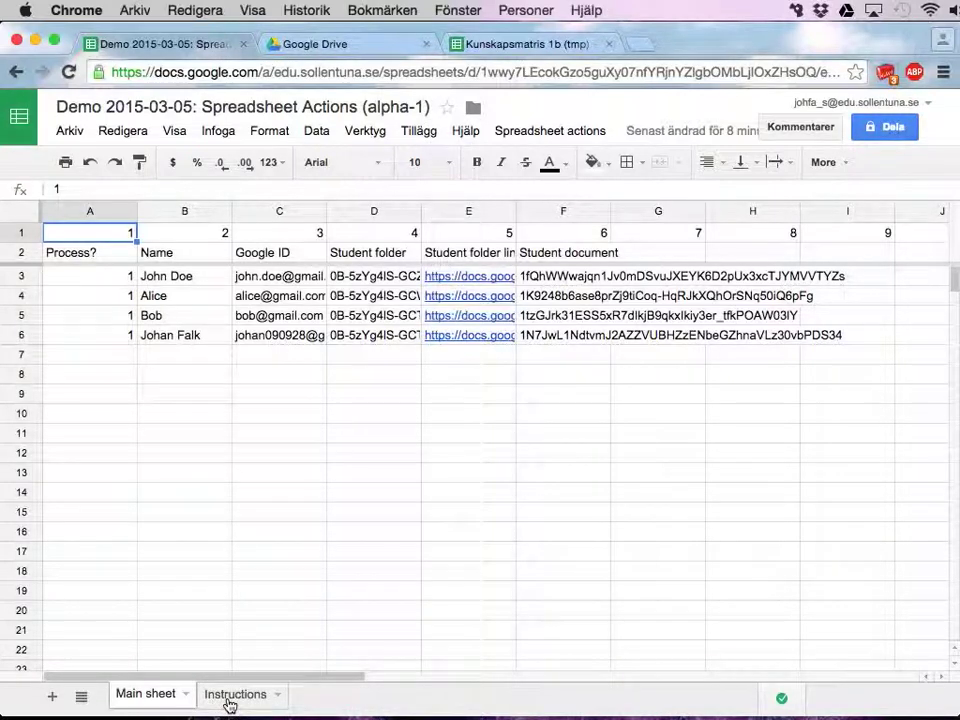
Step: From the Instructions sheet link, open the raw studentWorkbooks.gs source in the SpreadsheetActions GitHub repository
click(230, 700)
click(216, 333)
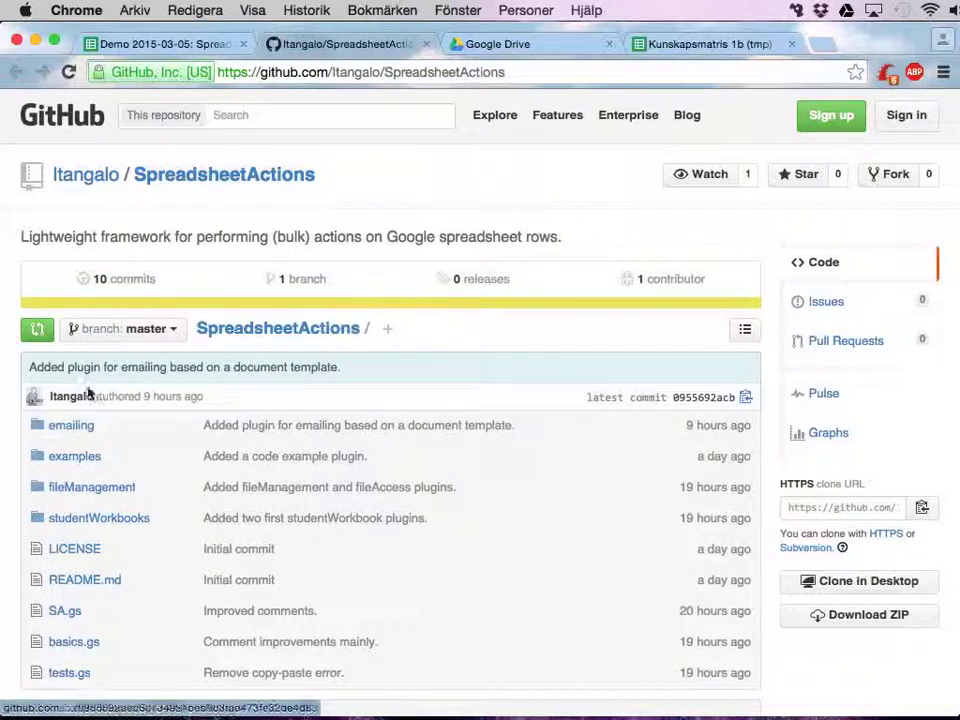
click(88, 524)
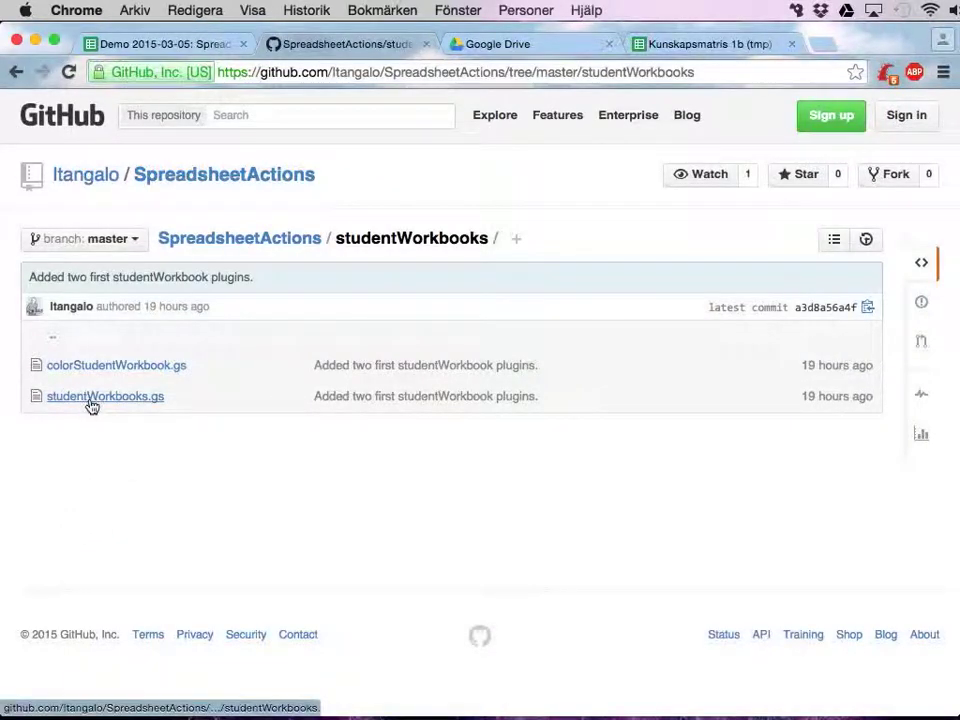
click(91, 400)
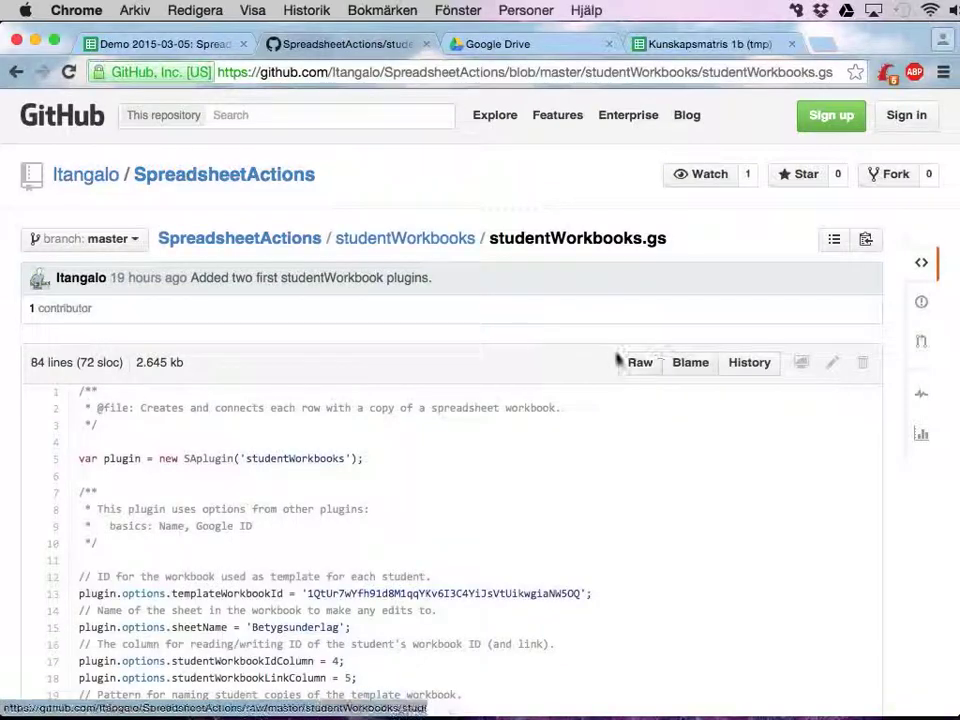
click(638, 364)
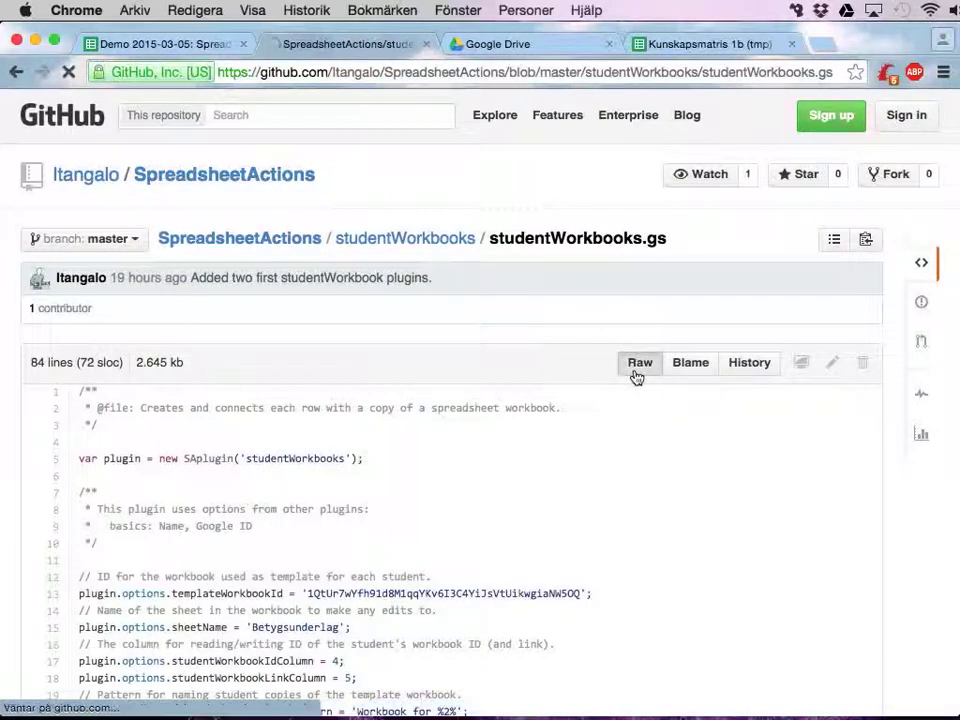
scroll(271, 263, down, 10)
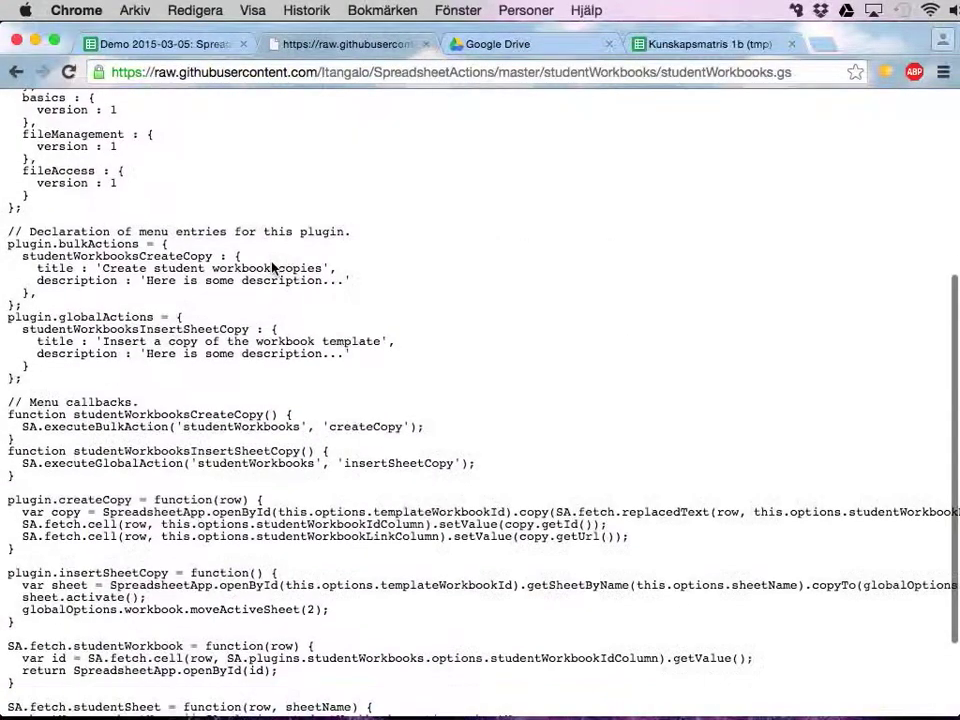
scroll(271, 263, up, 12)
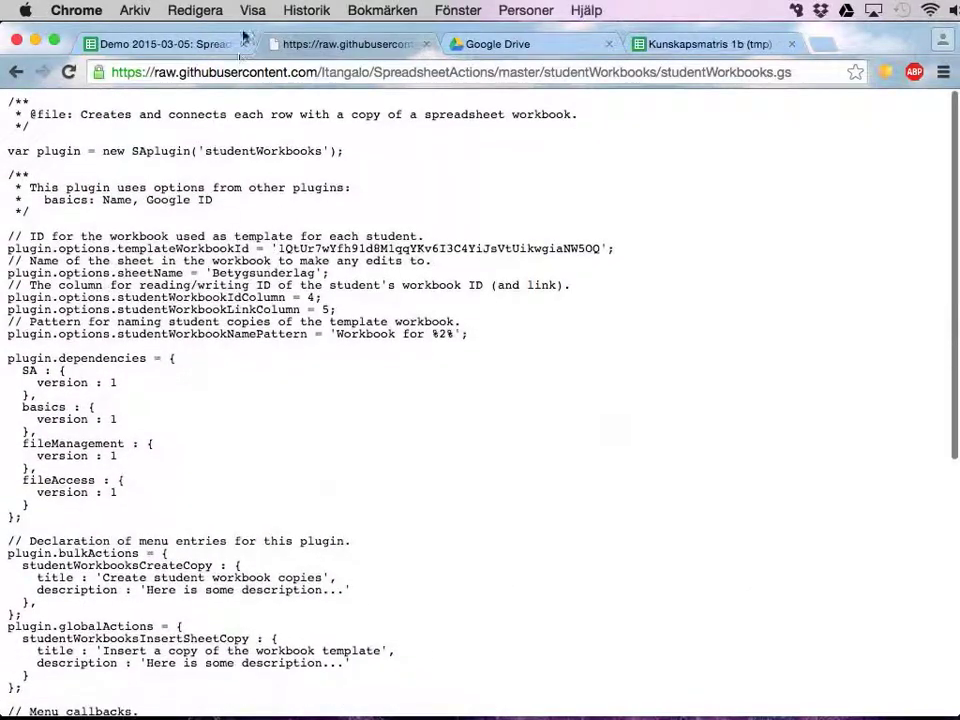
Step: Return to the Demo spreadsheet and open the Copy of Spreadsheet Actions (alpha-1) script editor
click(188, 45)
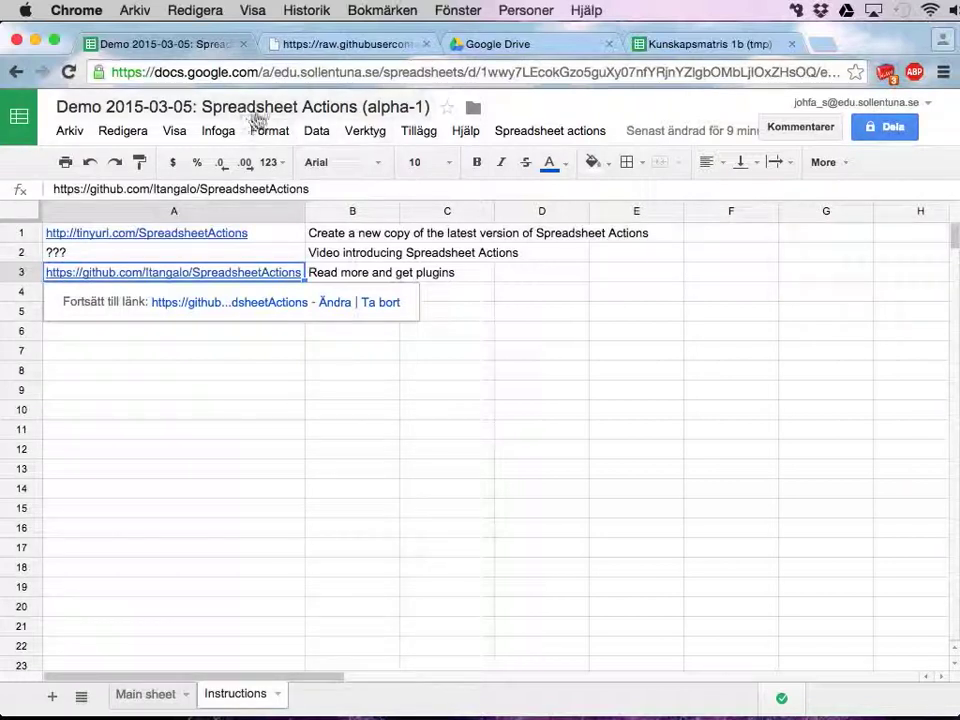
click(366, 134)
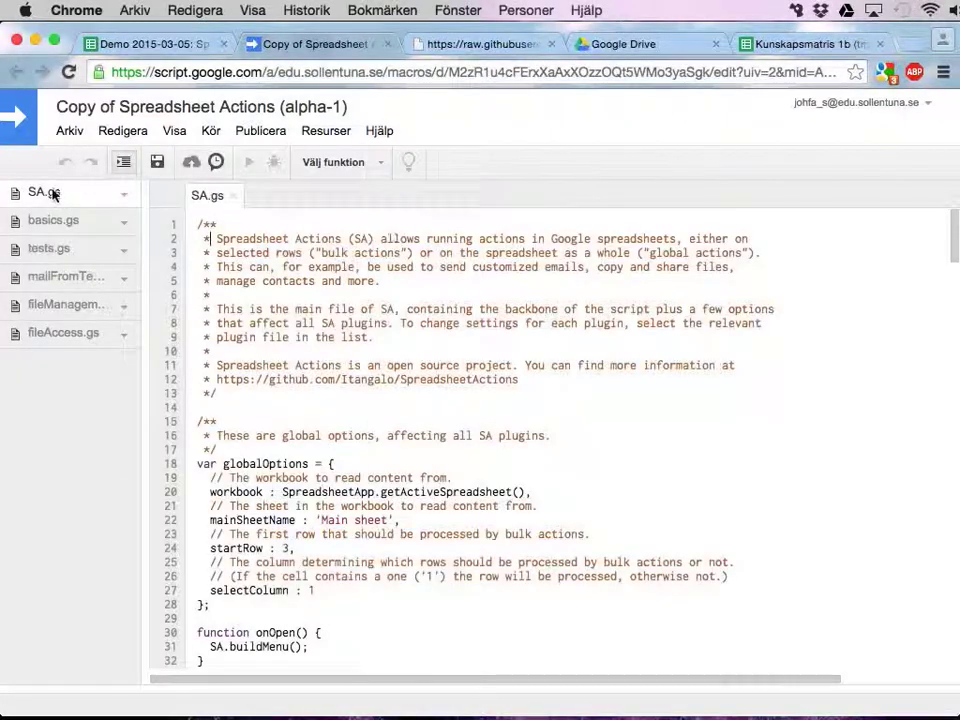
Step: Add a new script file named studentWorkbooks to the project
click(70, 132)
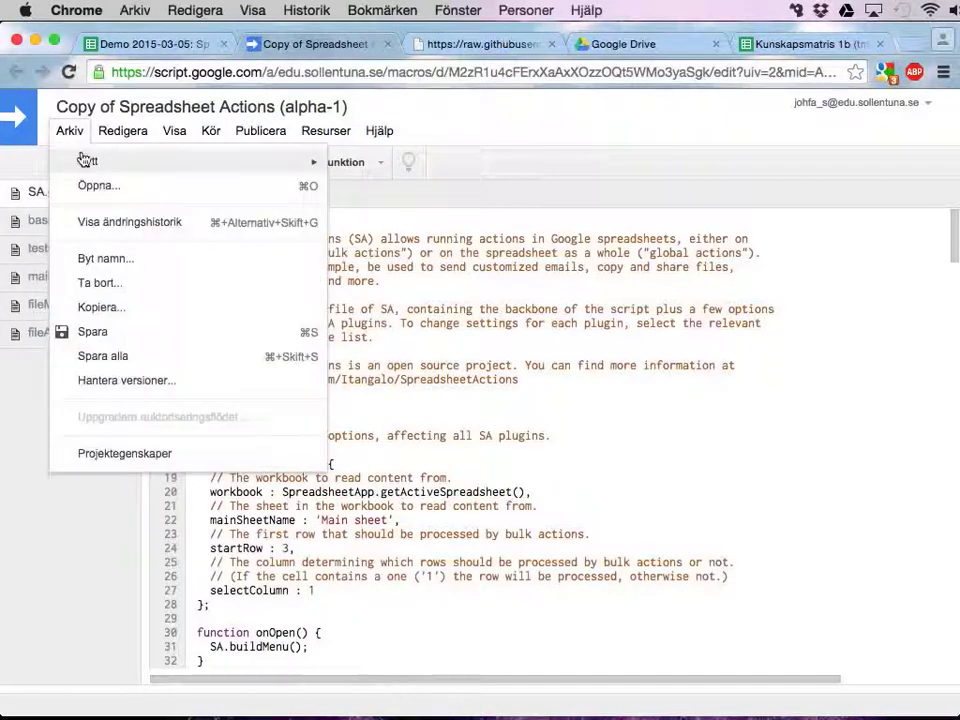
mouse_move(86, 161)
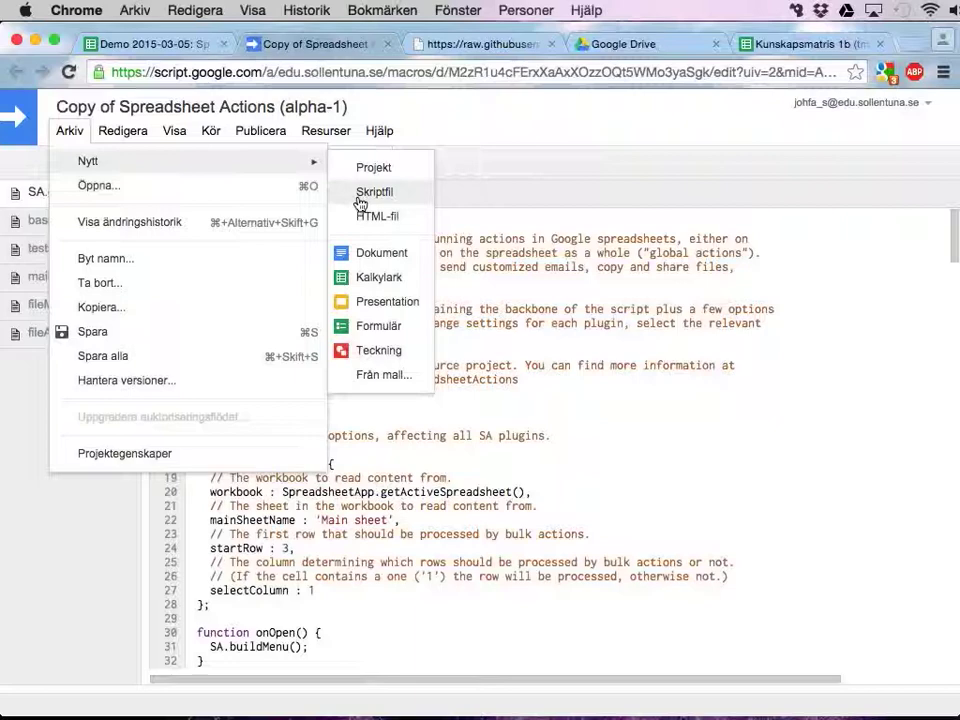
click(374, 192)
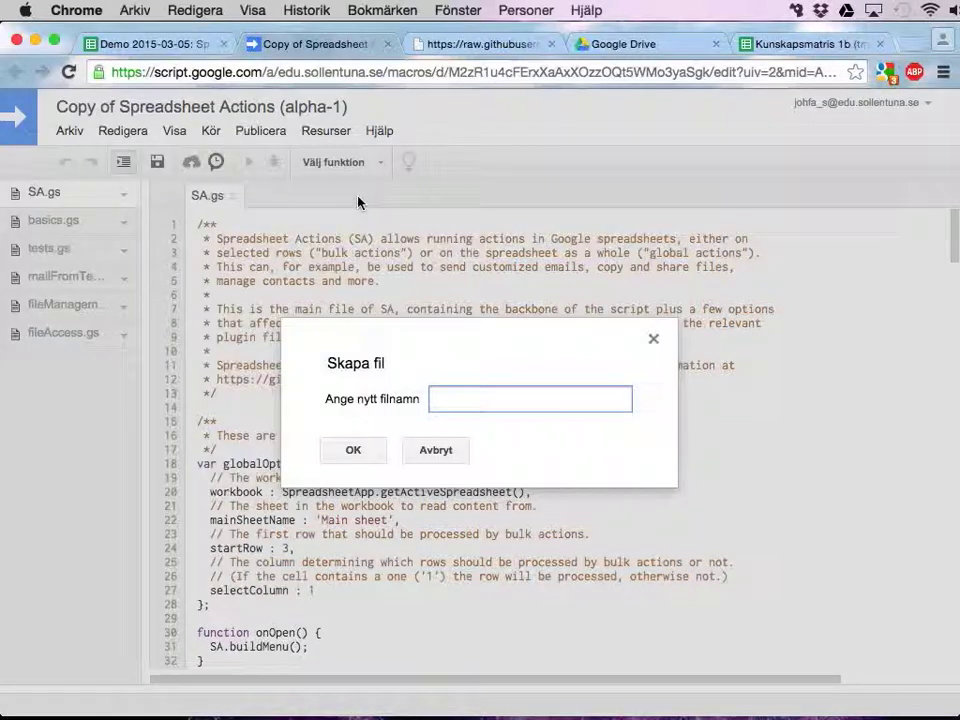
text(studentWorkbooks)
key(Return)
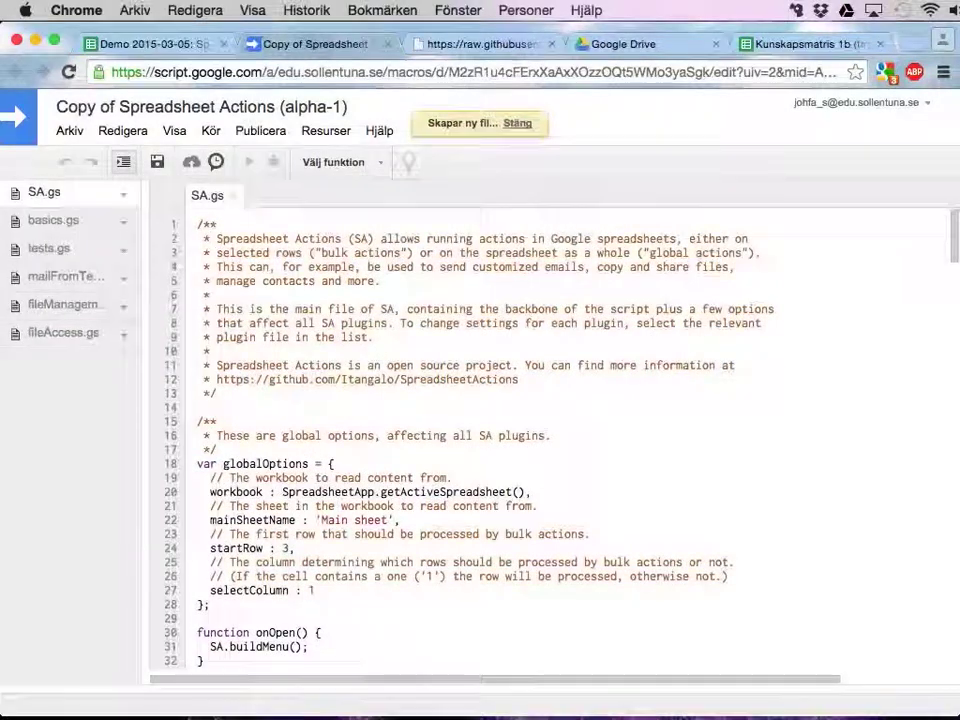
Step: Replace the studentWorkbooks.gs stub with the raw GitHub plugin code, save it, and return to Demo
click(458, 46)
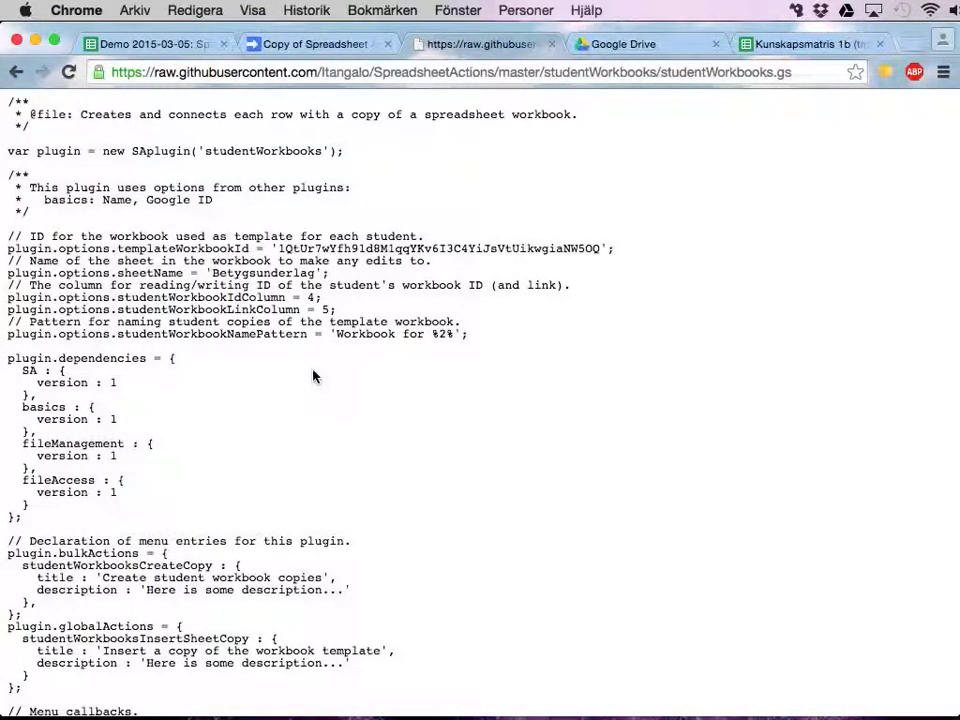
key(super+a)
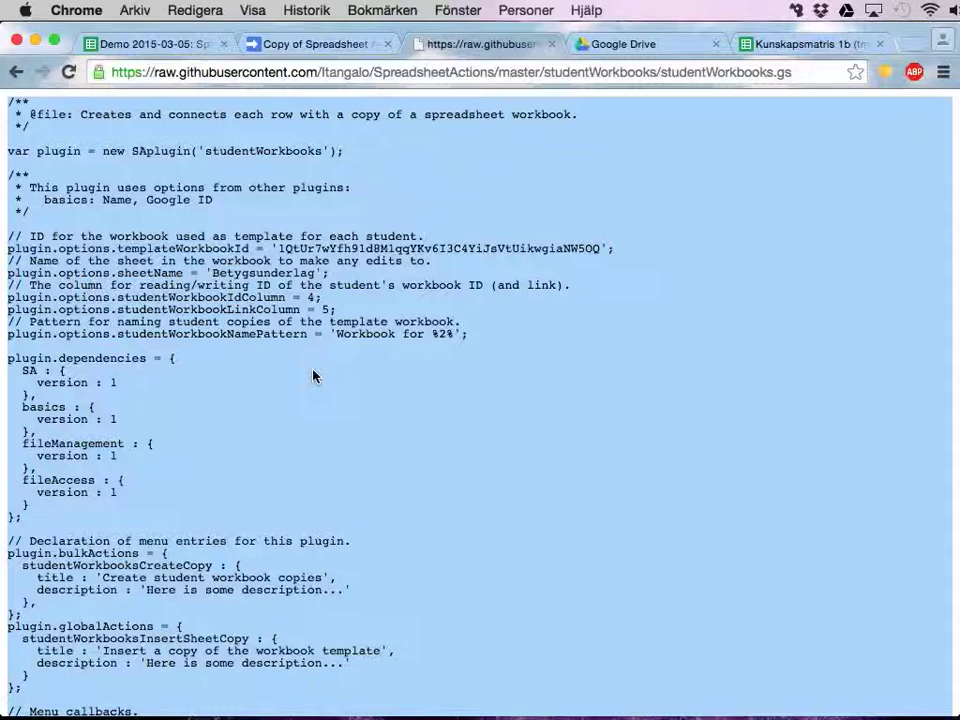
click(340, 44)
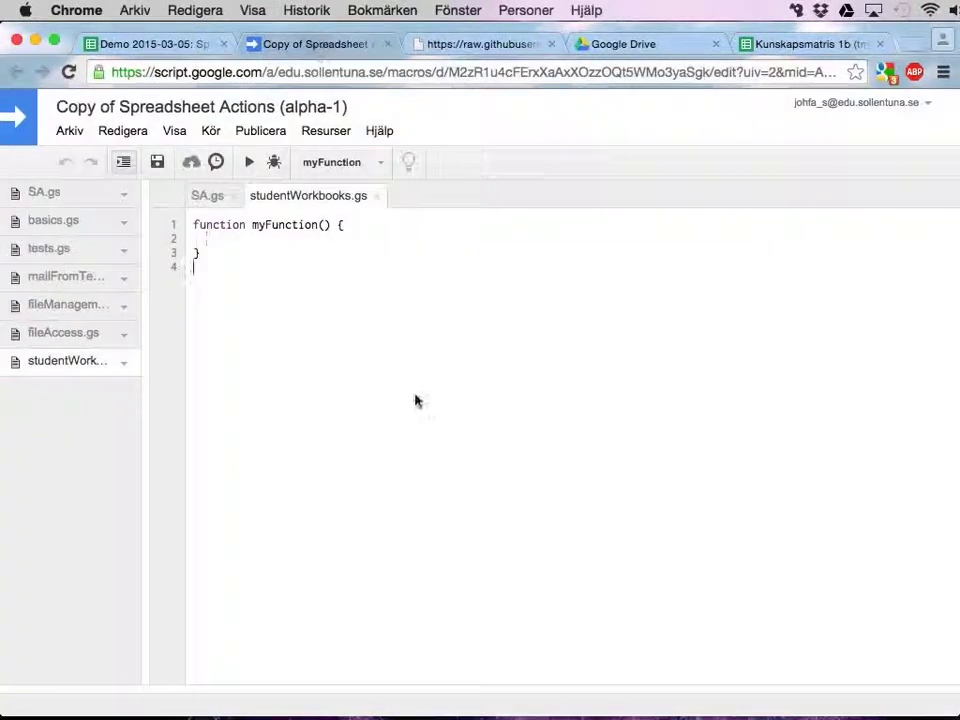
key(super+a)
key(super+v)
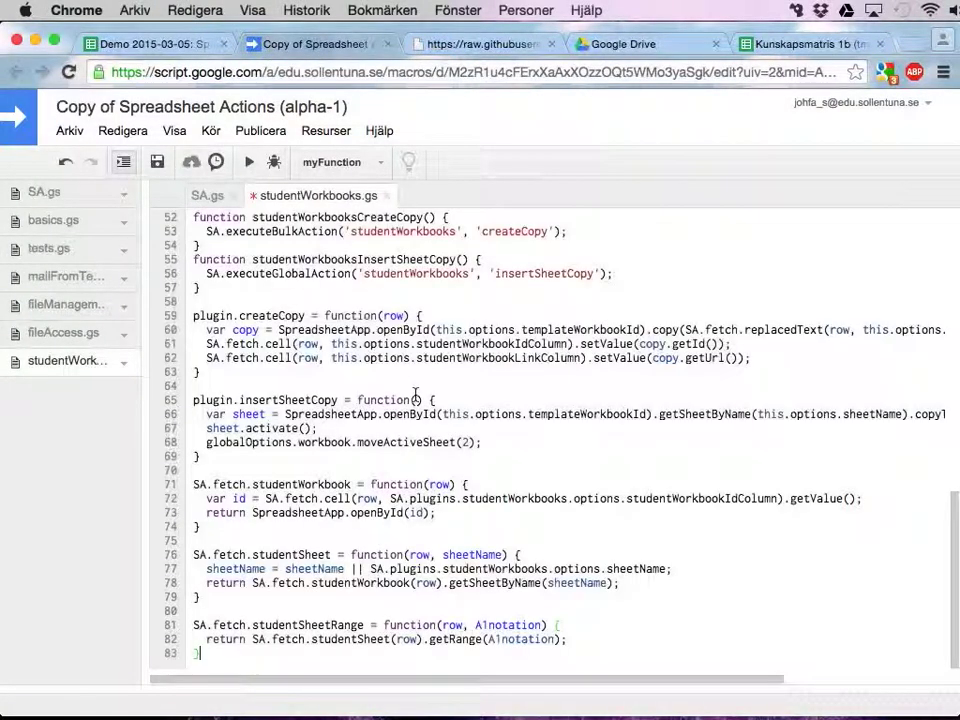
scroll(412, 395, up, 15)
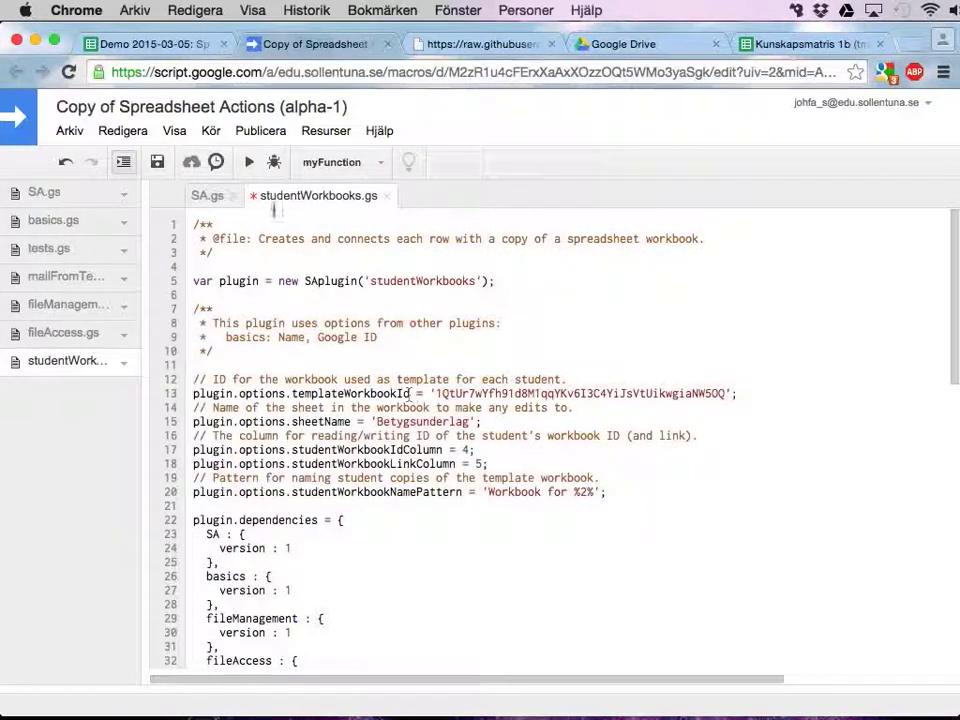
click(157, 163)
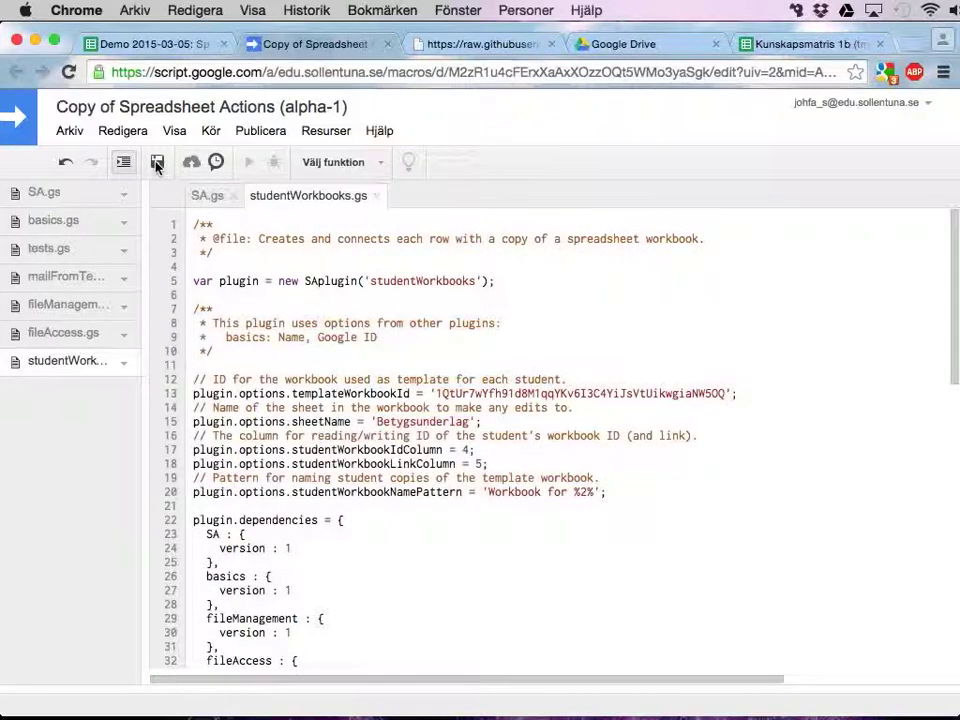
click(153, 45)
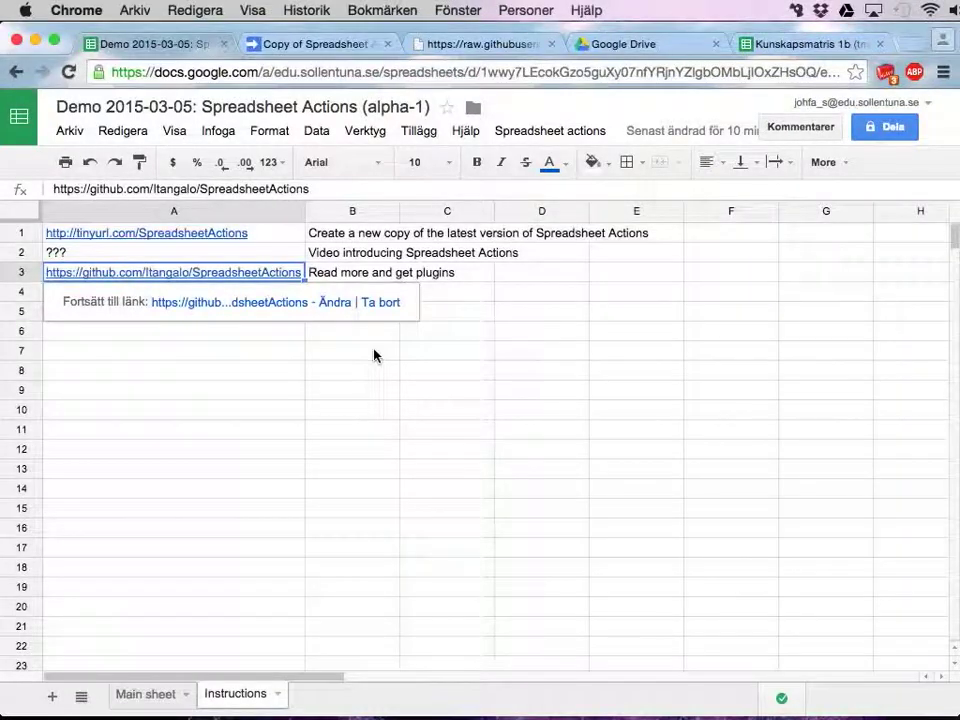
Step: On the Main sheet, enable Reset access to files in the Spreadsheet Actions setup
click(148, 700)
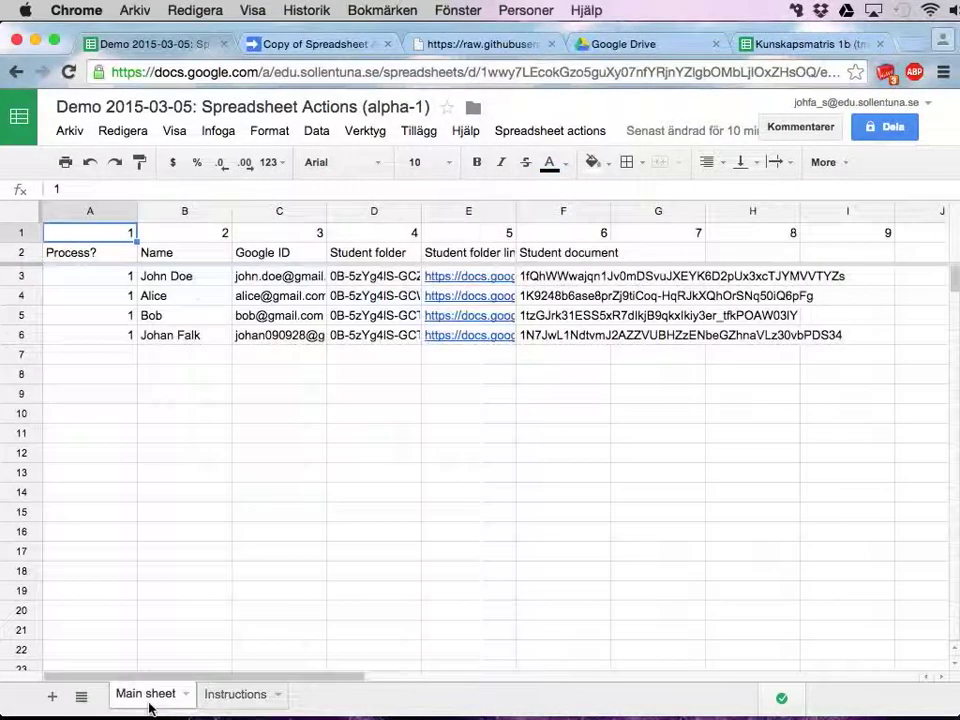
click(540, 131)
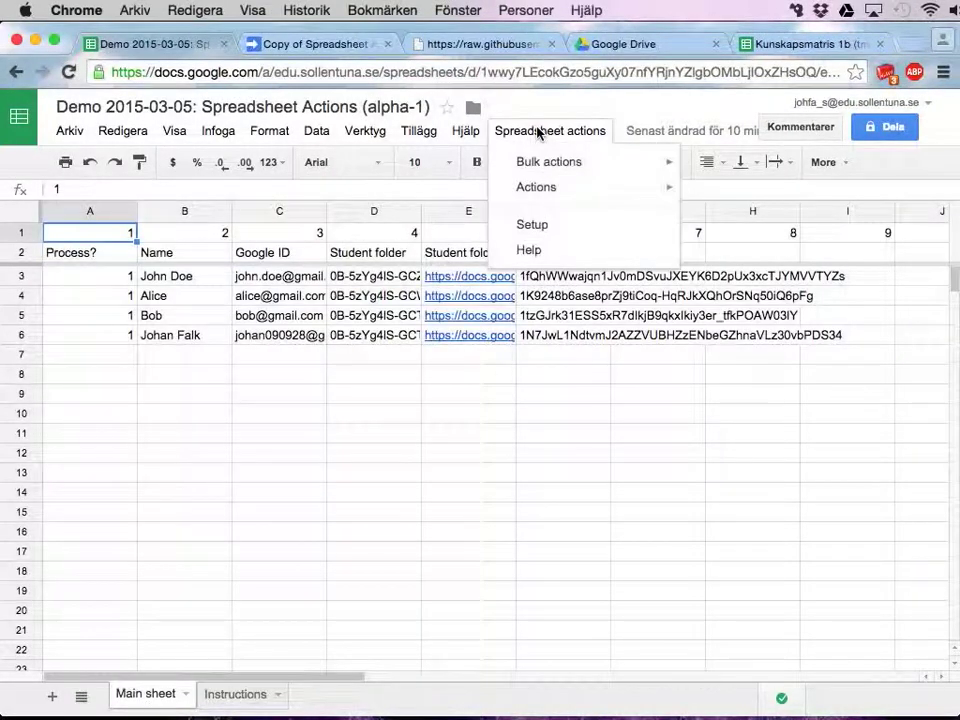
click(529, 232)
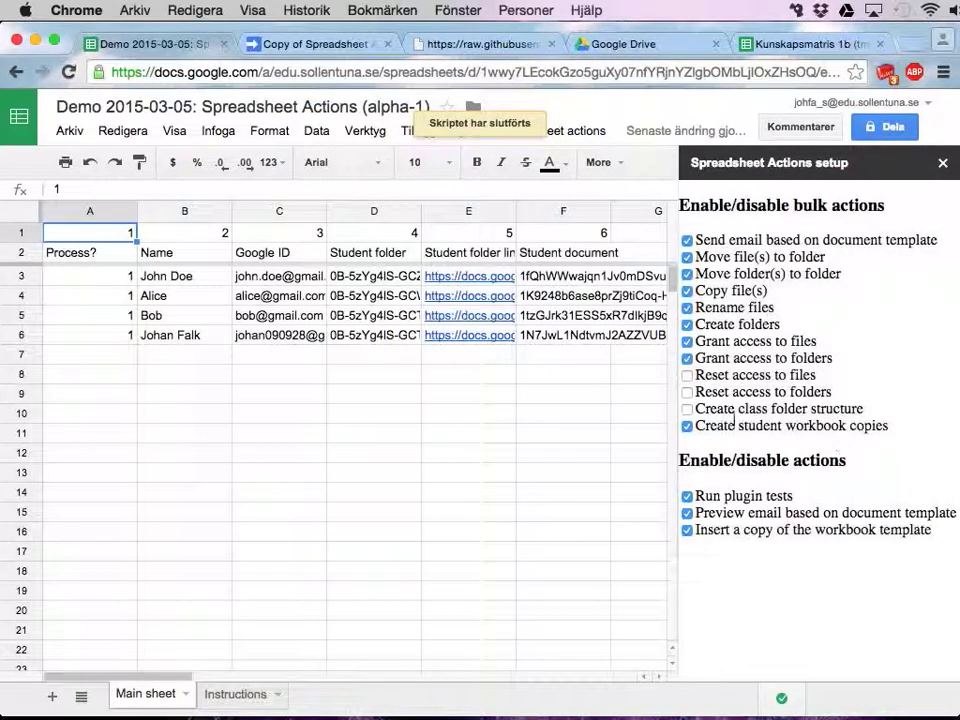
click(688, 377)
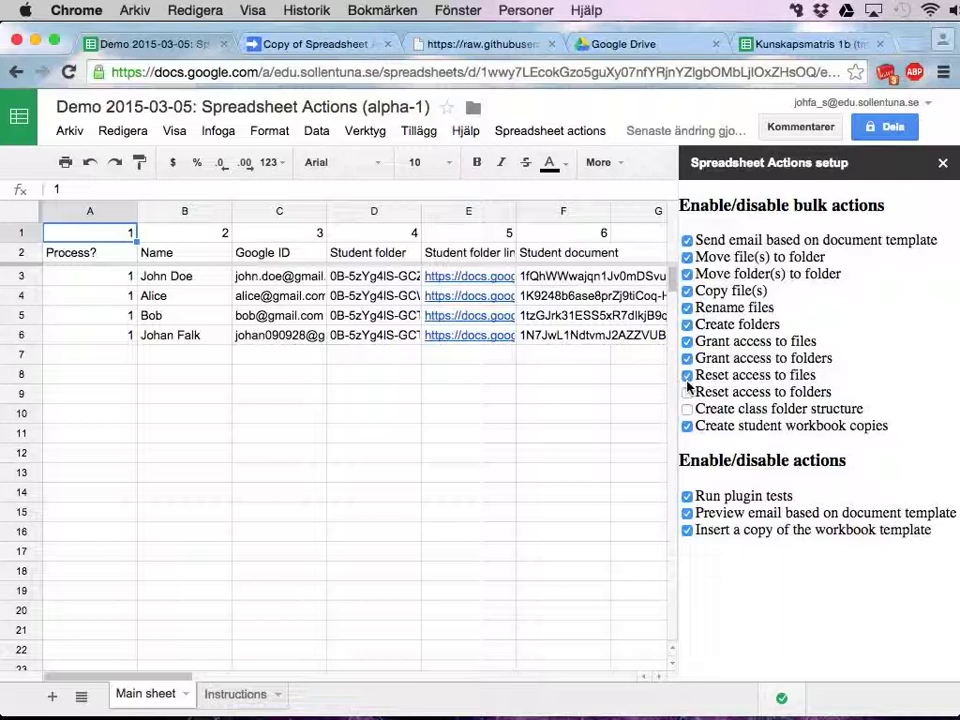
click(942, 163)
Step: Run the bulk action Create student workbook copies on the student rows
click(578, 132)
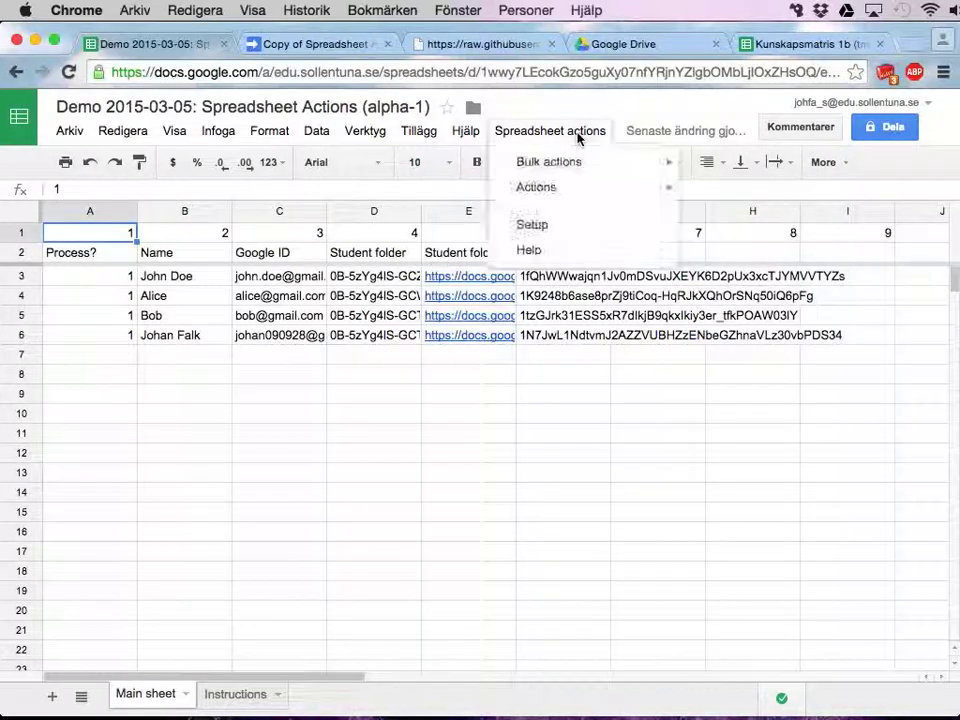
mouse_move(579, 171)
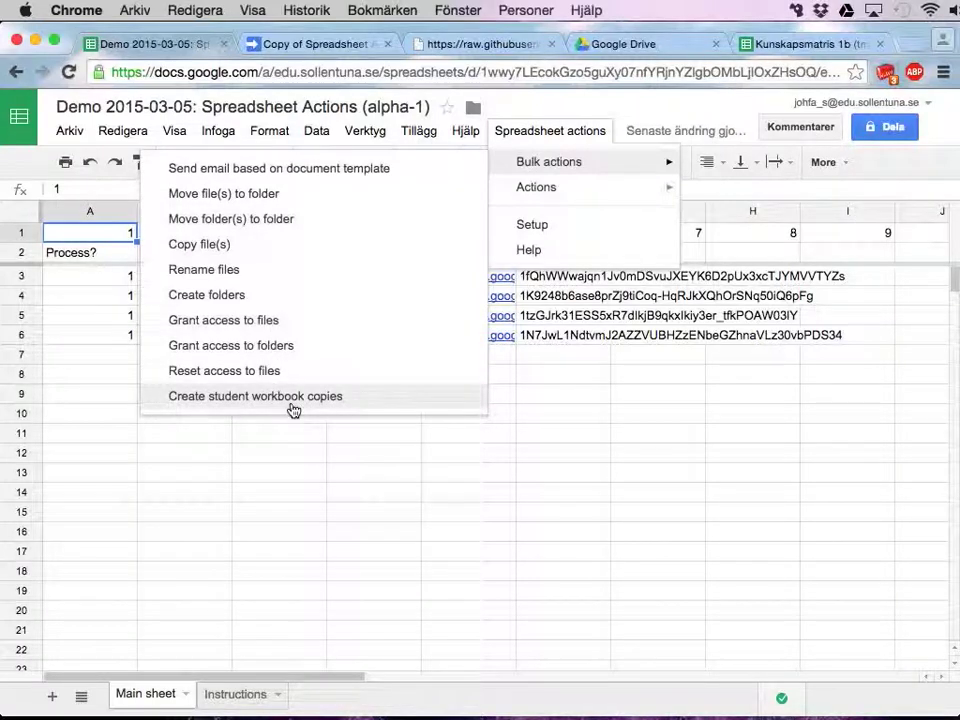
click(549, 358)
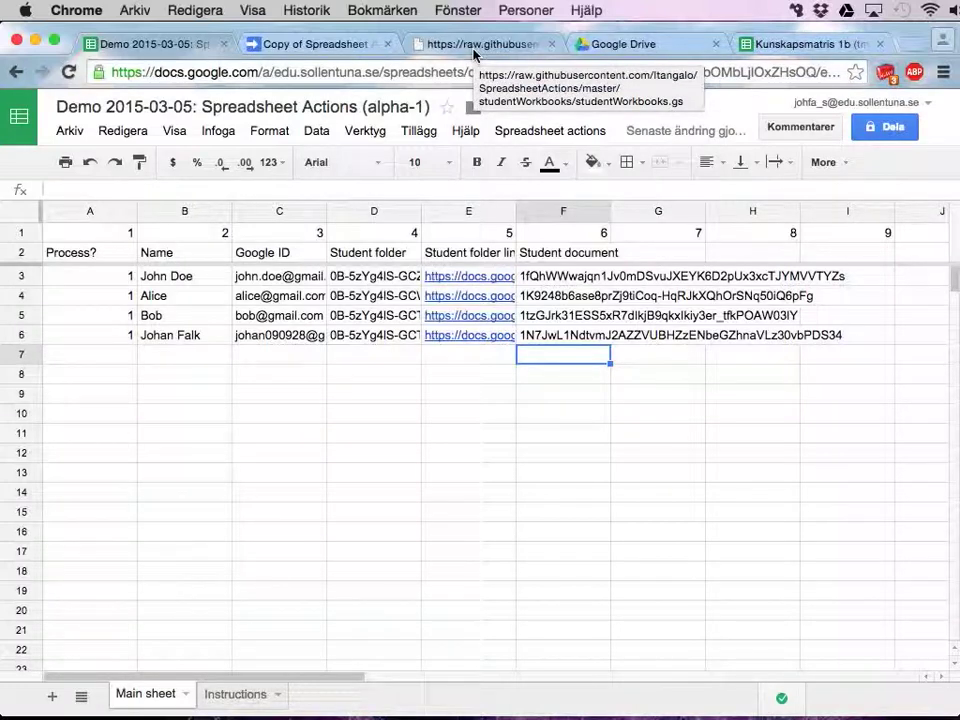
click(796, 46)
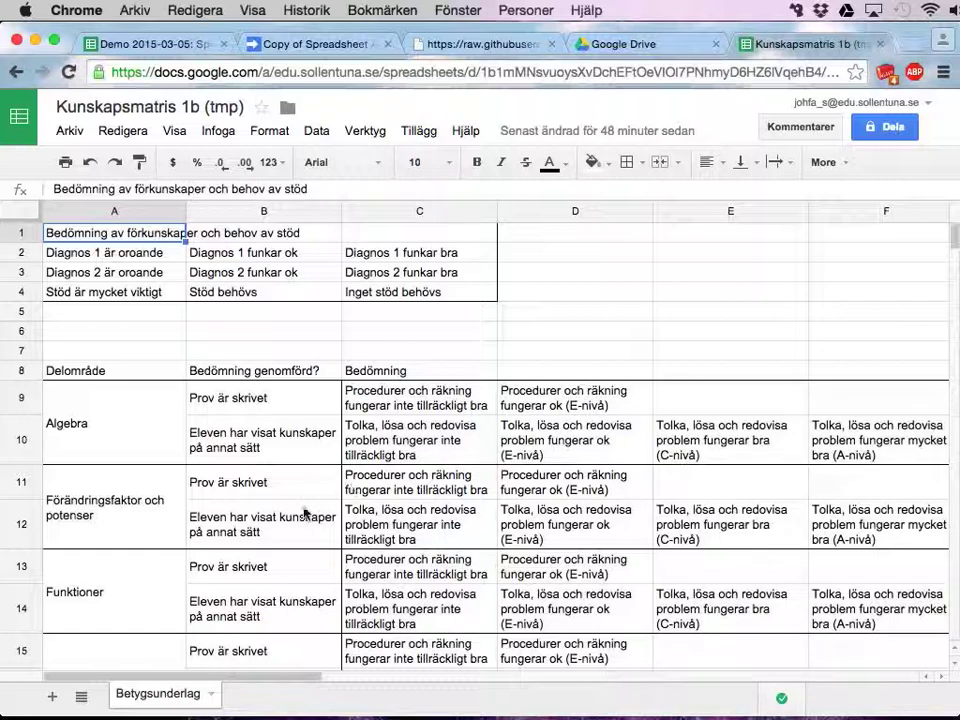
drag(161, 420, 225, 553)
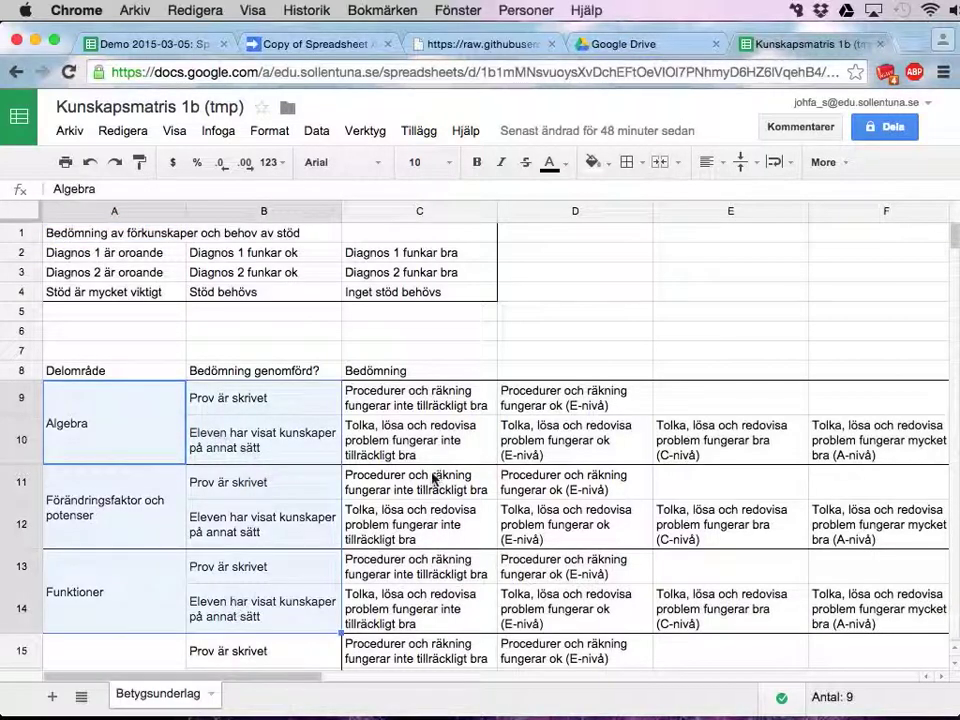
drag(432, 395, 876, 600)
scroll(876, 600, down, 3)
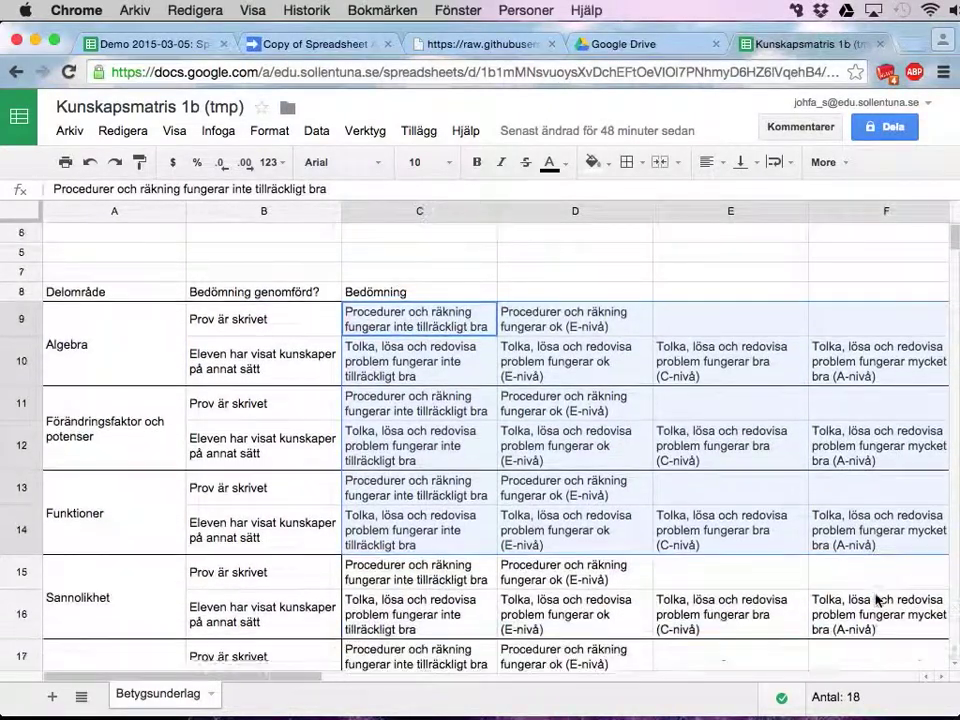
scroll(876, 600, right, 3)
scroll(876, 600, left, 3)
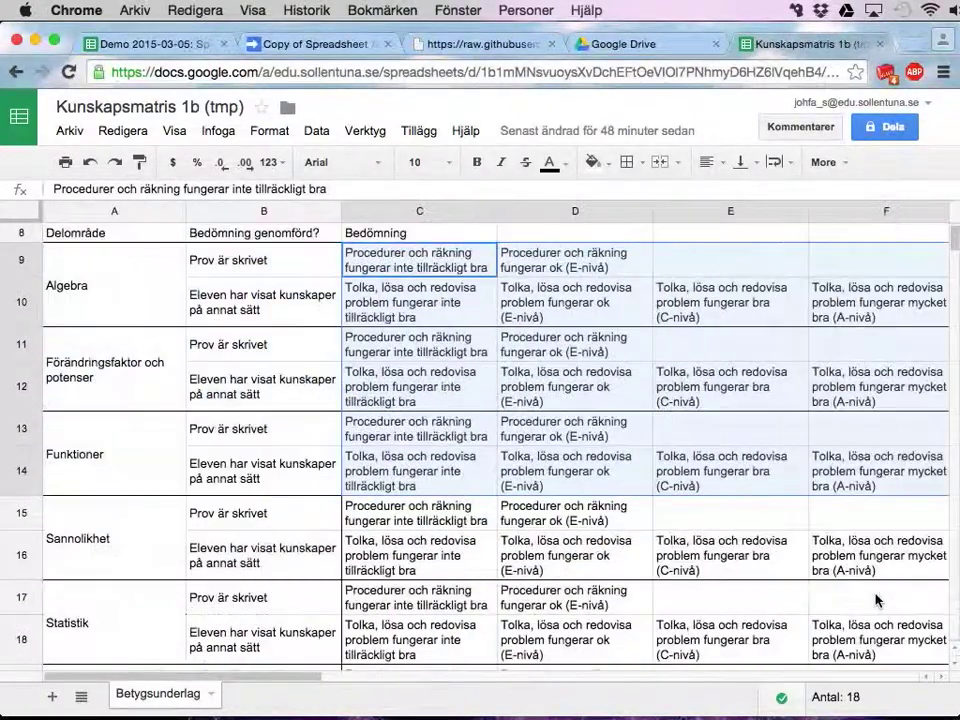
scroll(876, 600, down, 3)
scroll(876, 600, down, 1)
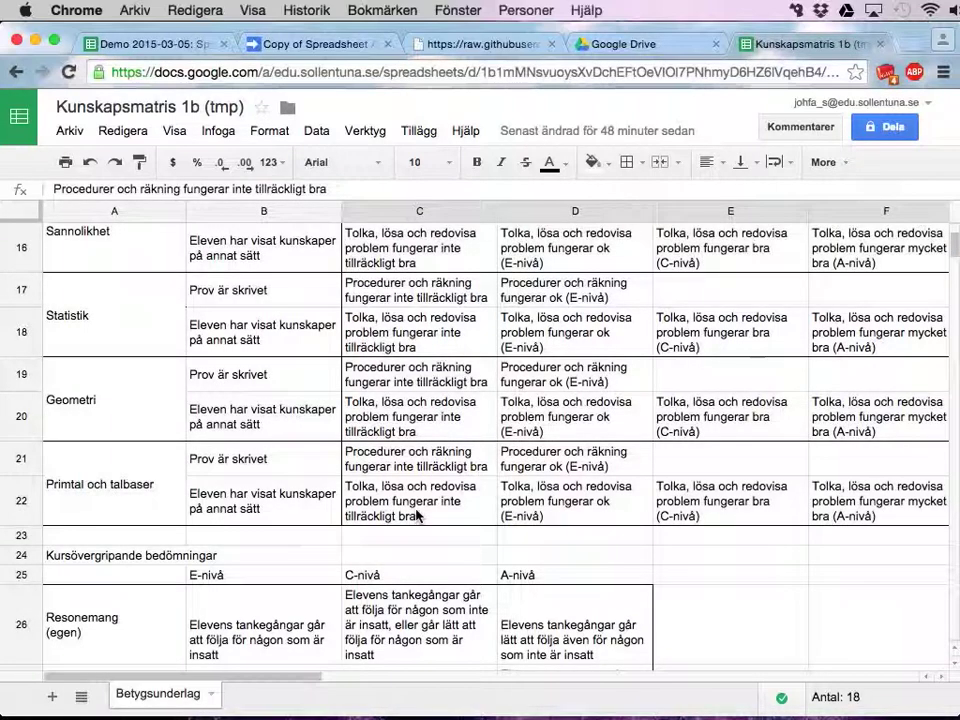
scroll(418, 515, up, 5)
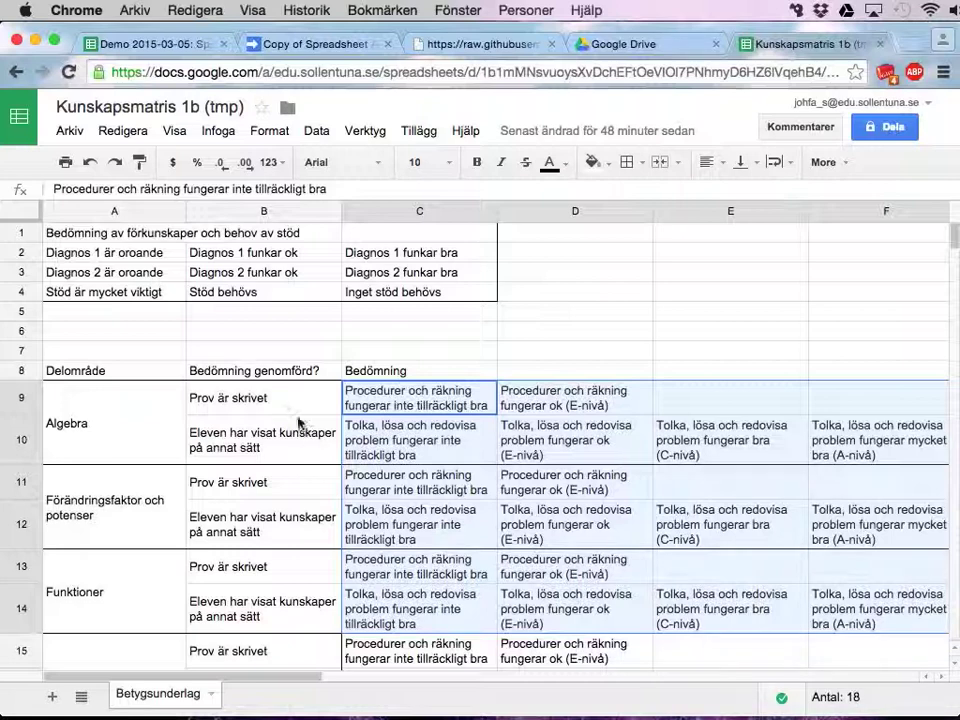
click(414, 452)
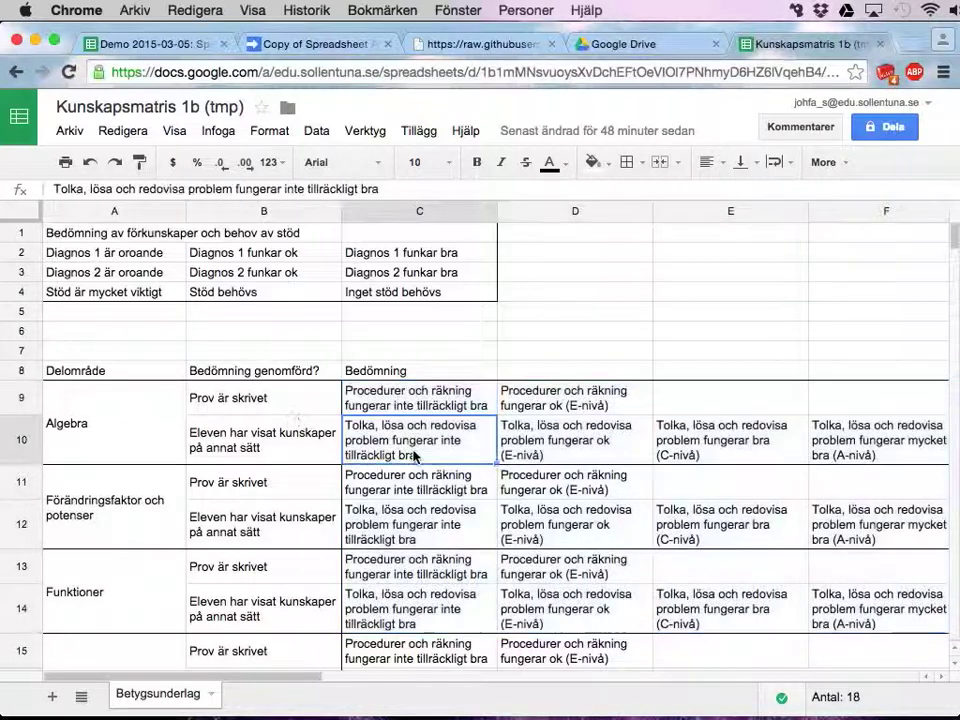
click(422, 401)
click(597, 162)
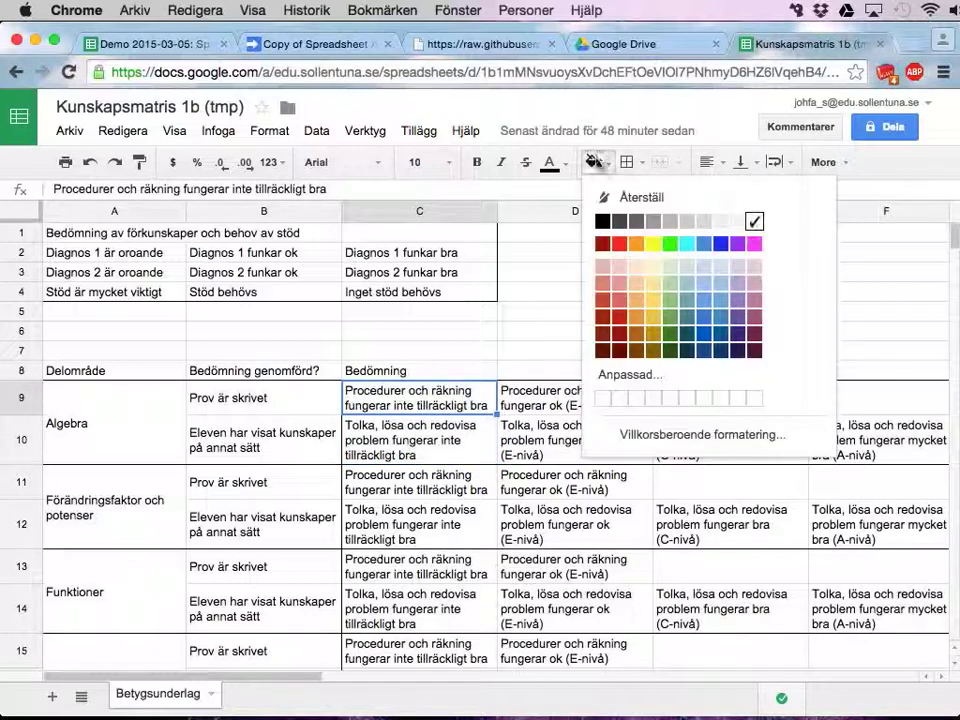
click(657, 244)
click(562, 432)
click(593, 162)
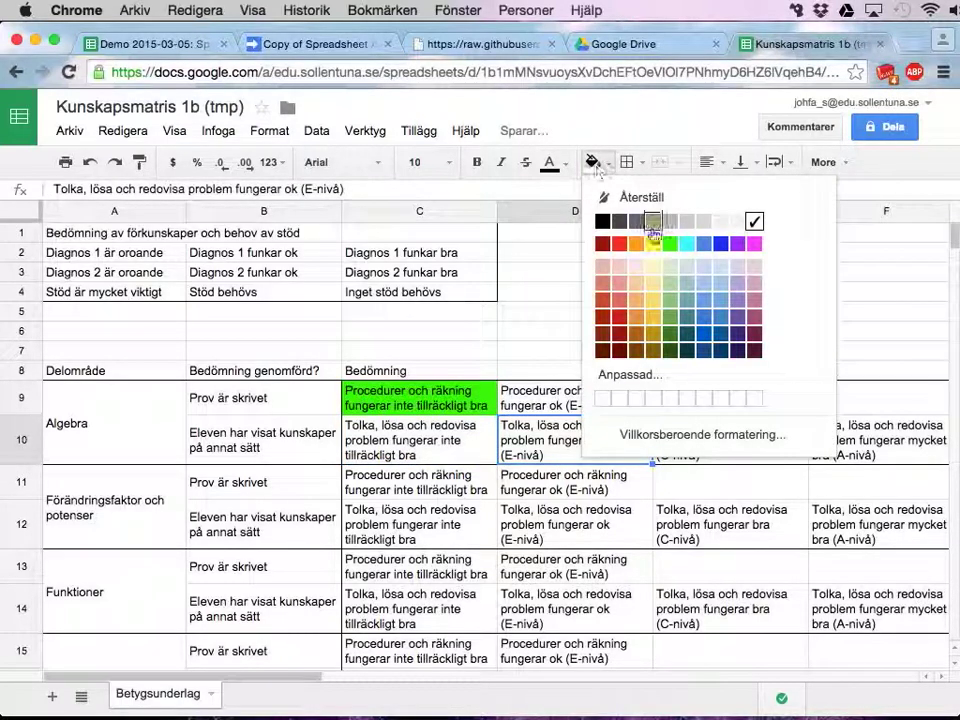
click(658, 247)
drag(436, 396, 562, 438)
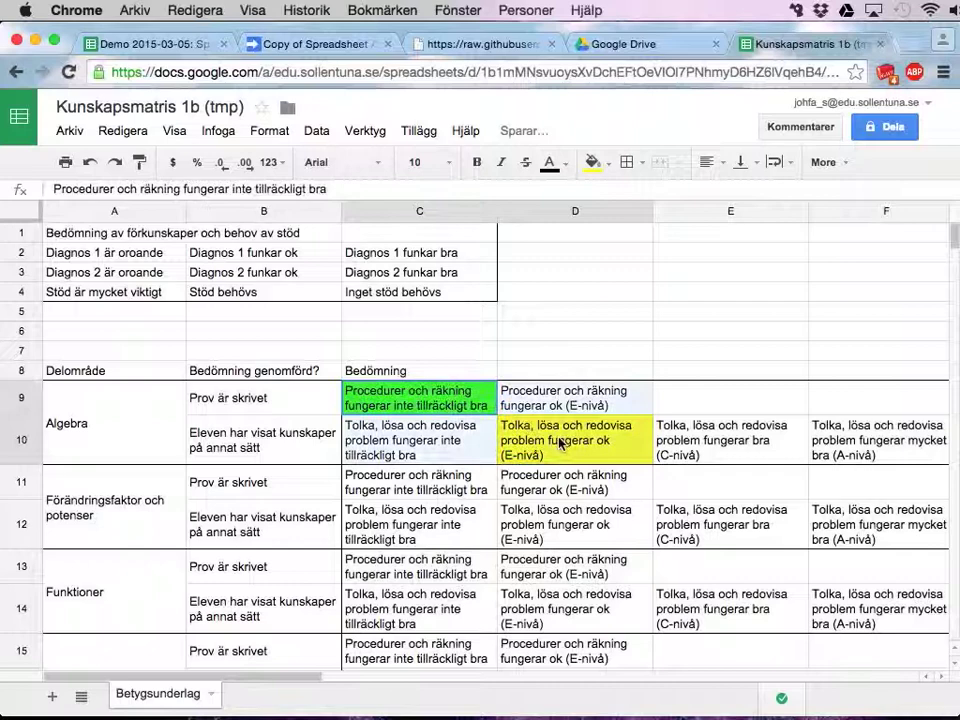
key(super+z)
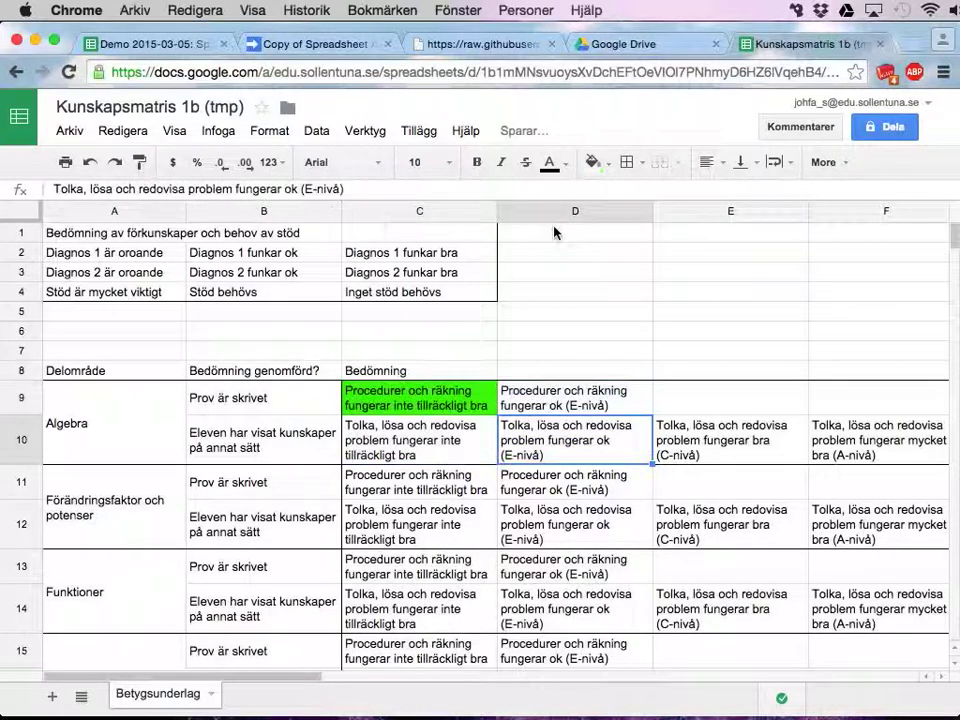
key(super+z)
click(516, 337)
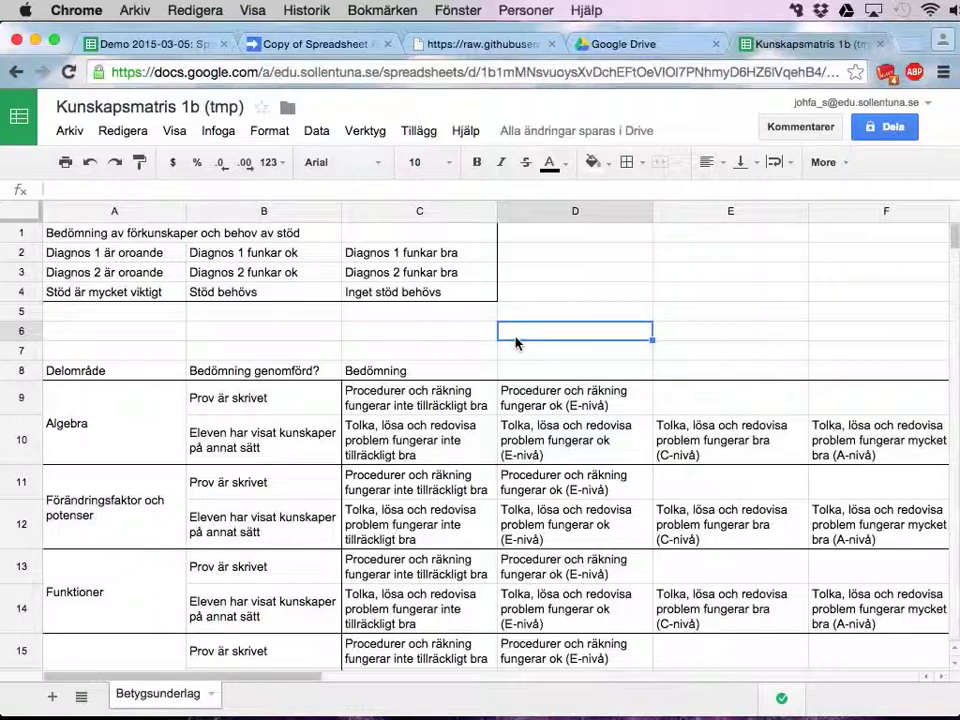
Step: In studentWorkbooks.gs, select the current templateWorkbookId string value on line 13
click(170, 45)
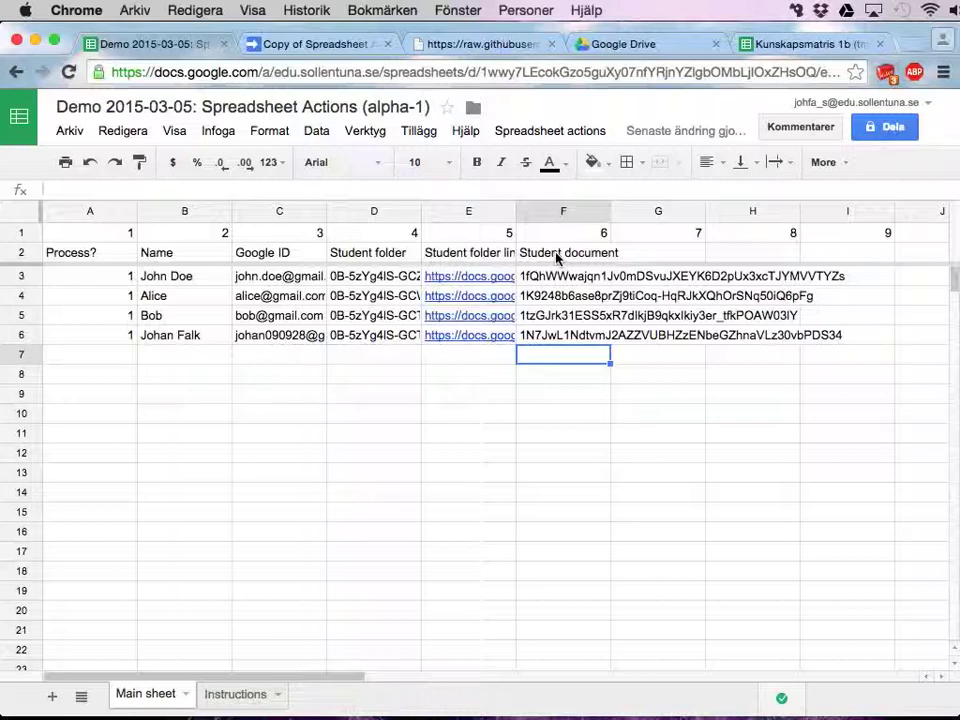
click(307, 46)
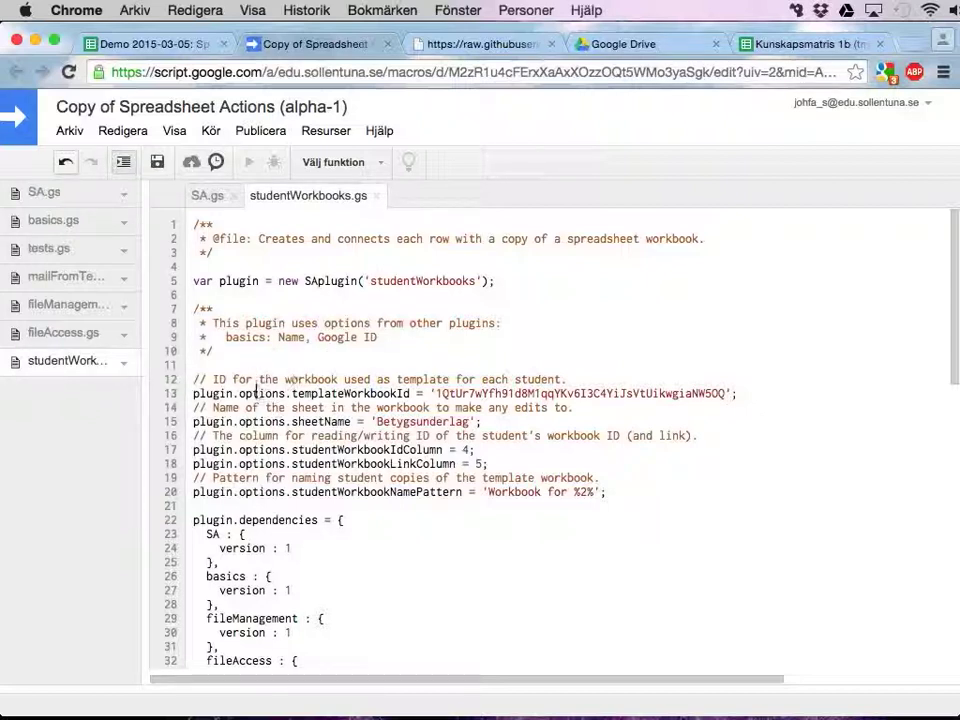
double_click(335, 394)
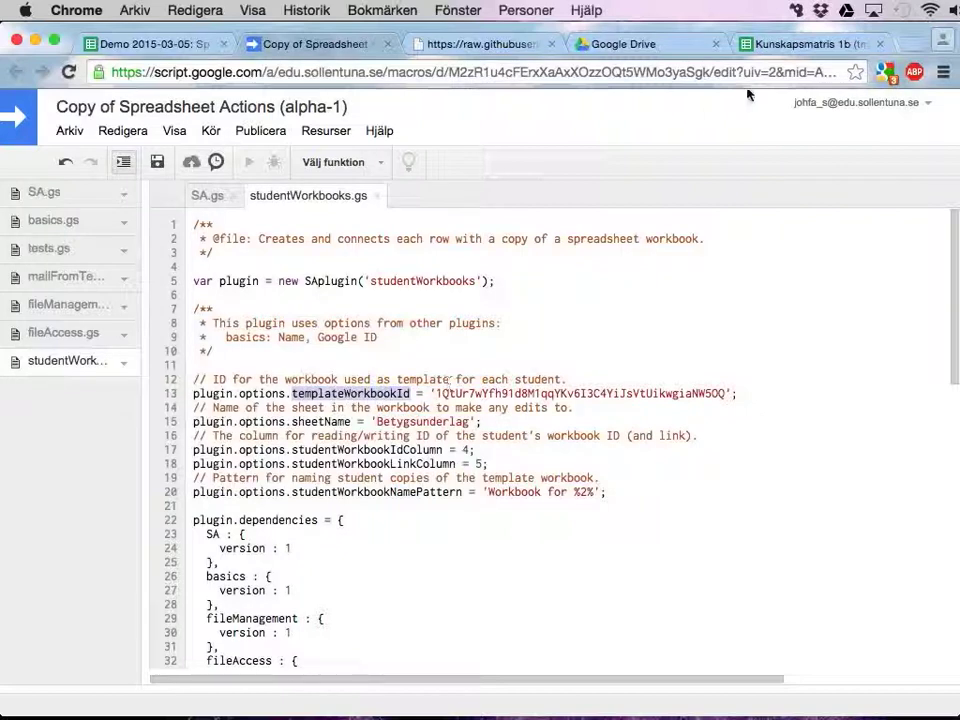
double_click(579, 394)
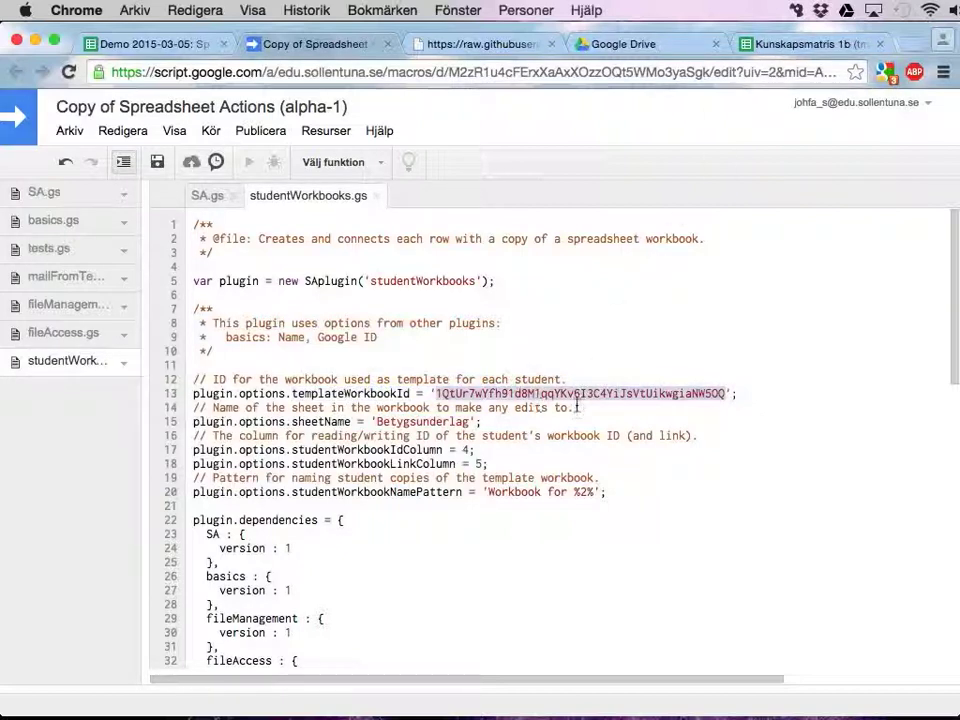
Step: Copy the Kunskapsmatris 1b (tmp) document ID from its web address and return to the script
click(792, 45)
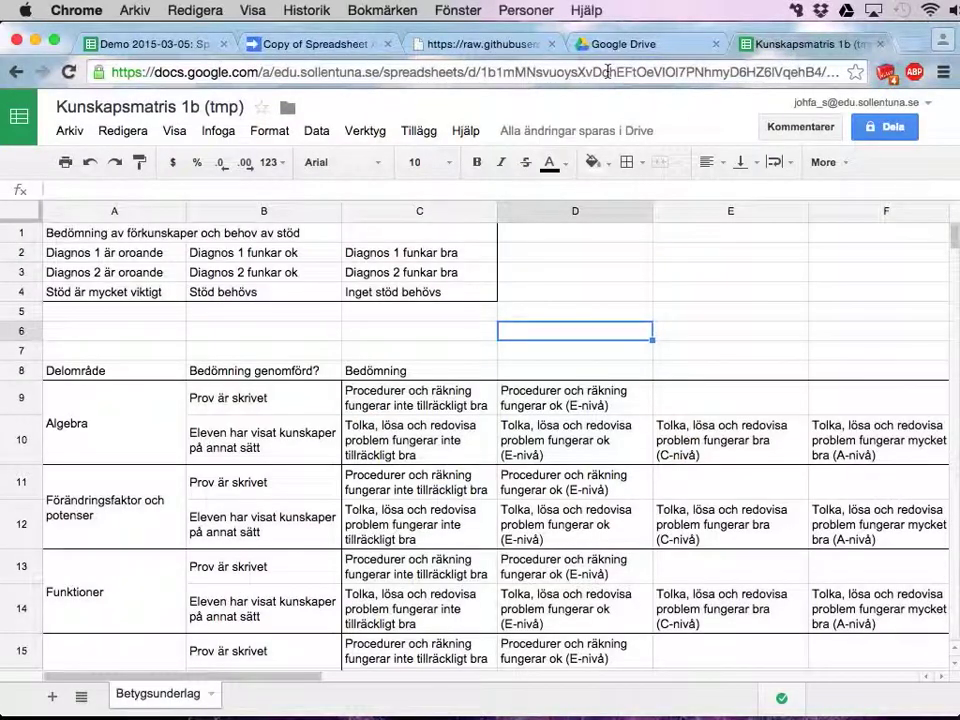
click(556, 72)
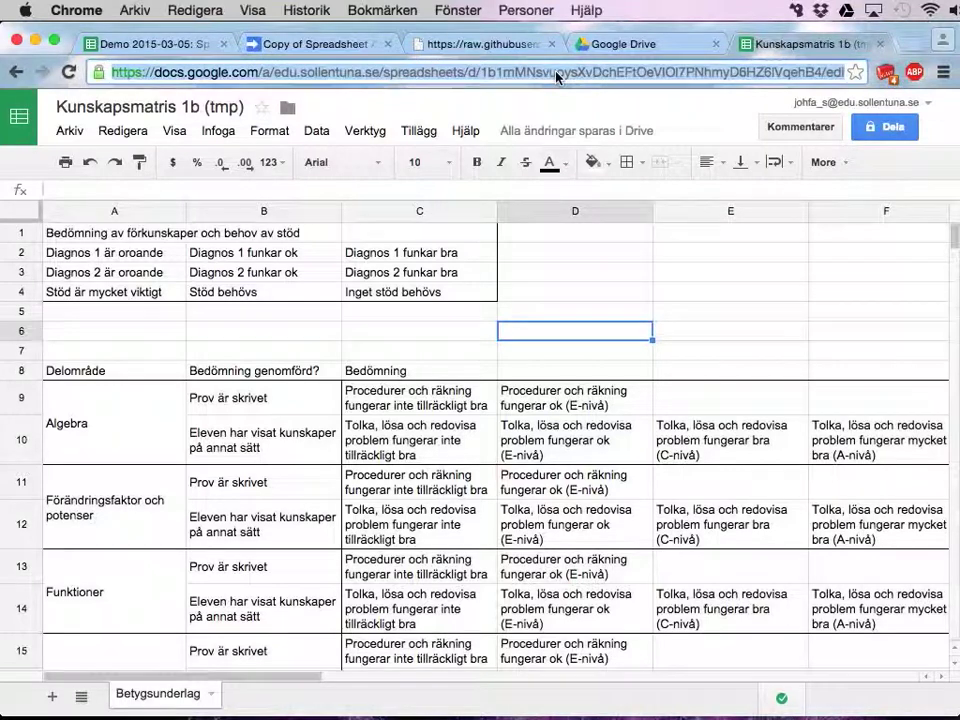
drag(481, 72, 845, 72)
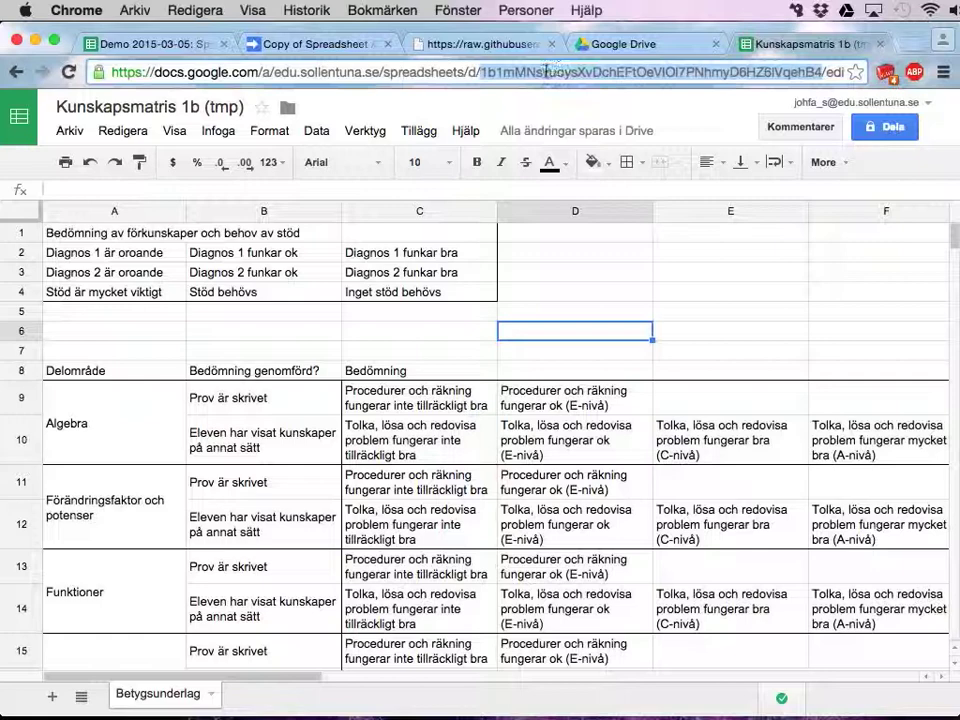
right_click(546, 76)
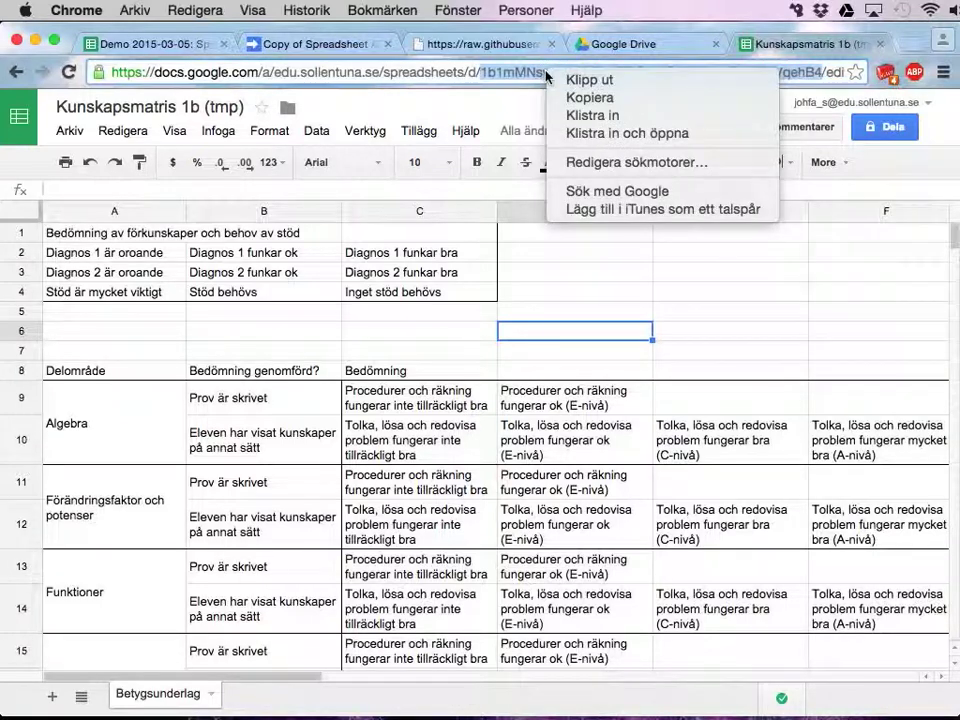
click(563, 95)
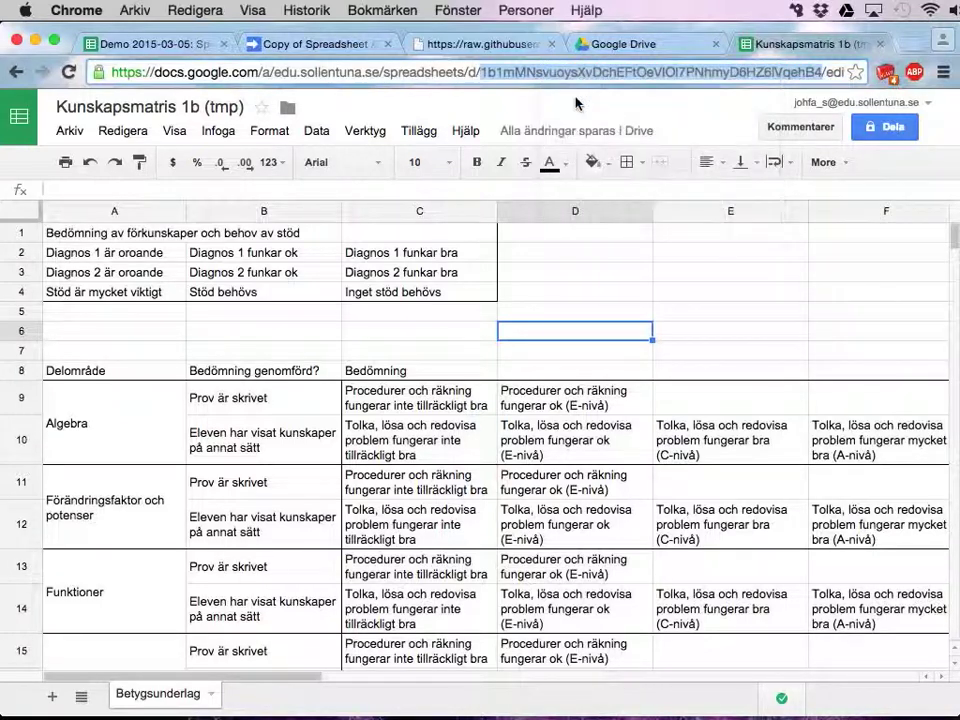
click(315, 44)
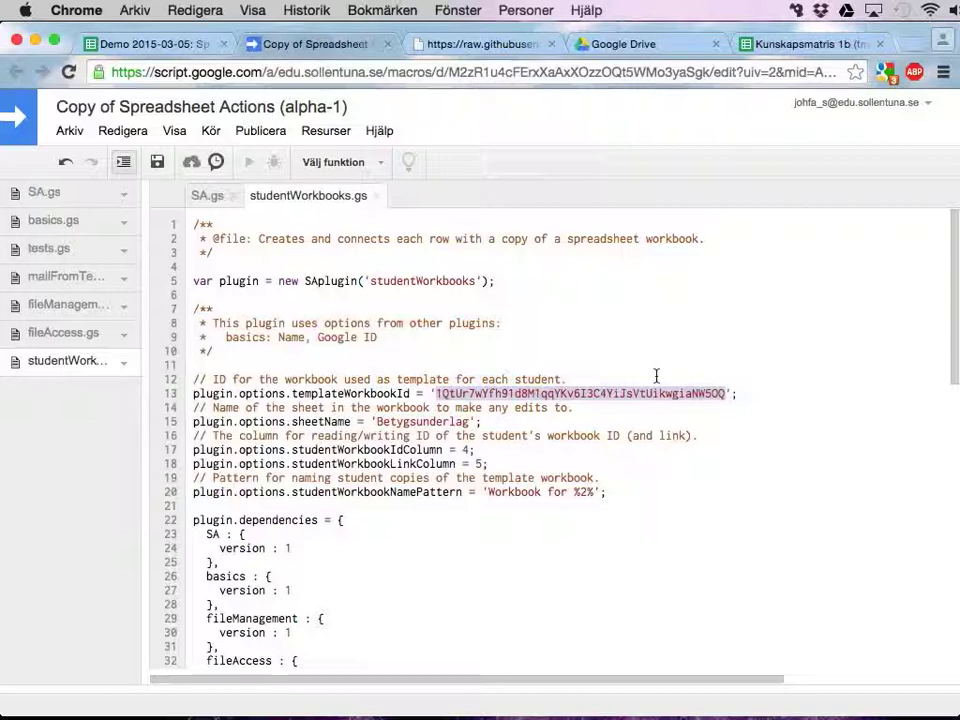
Step: Paste the copied ID as templateWorkbookId, save, and compare it with the Kunskapsmatris spreadsheet
key(super+v)
key(super+s)
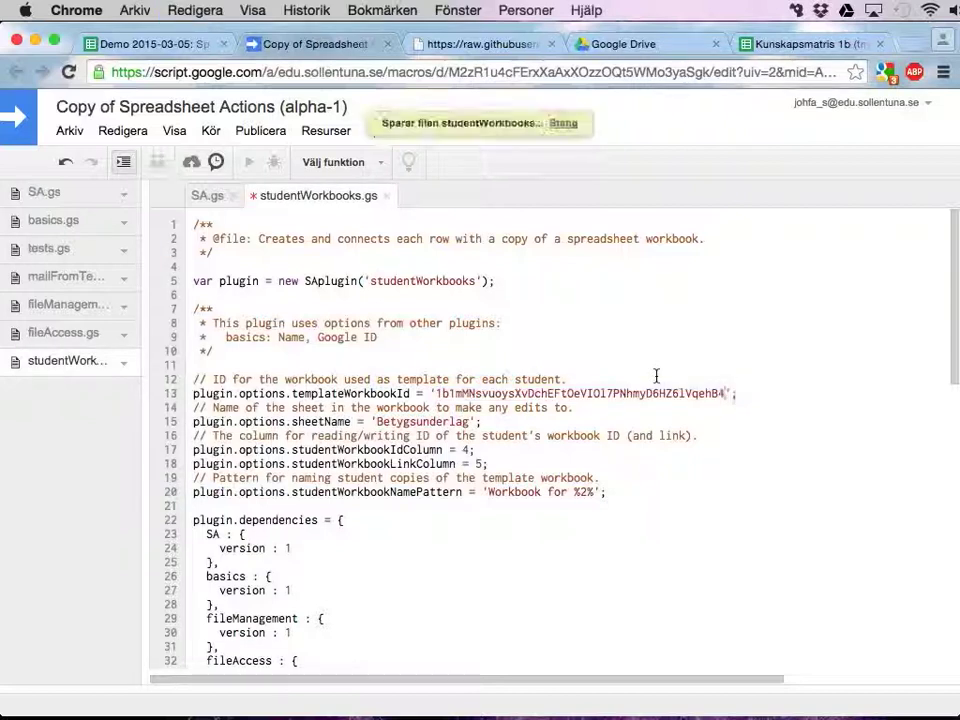
double_click(530, 394)
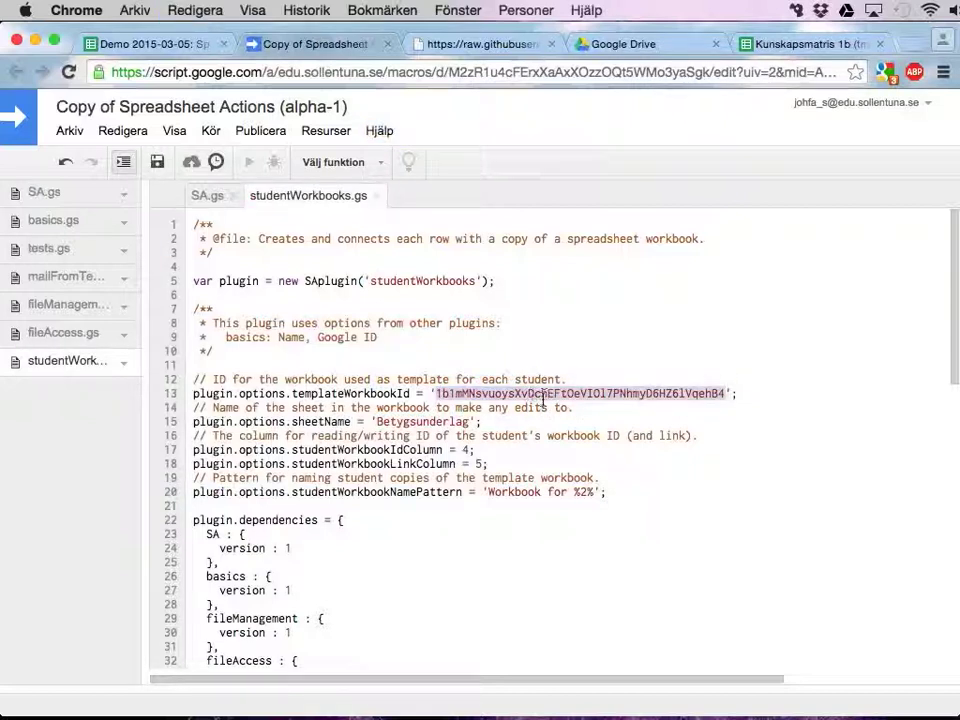
click(770, 45)
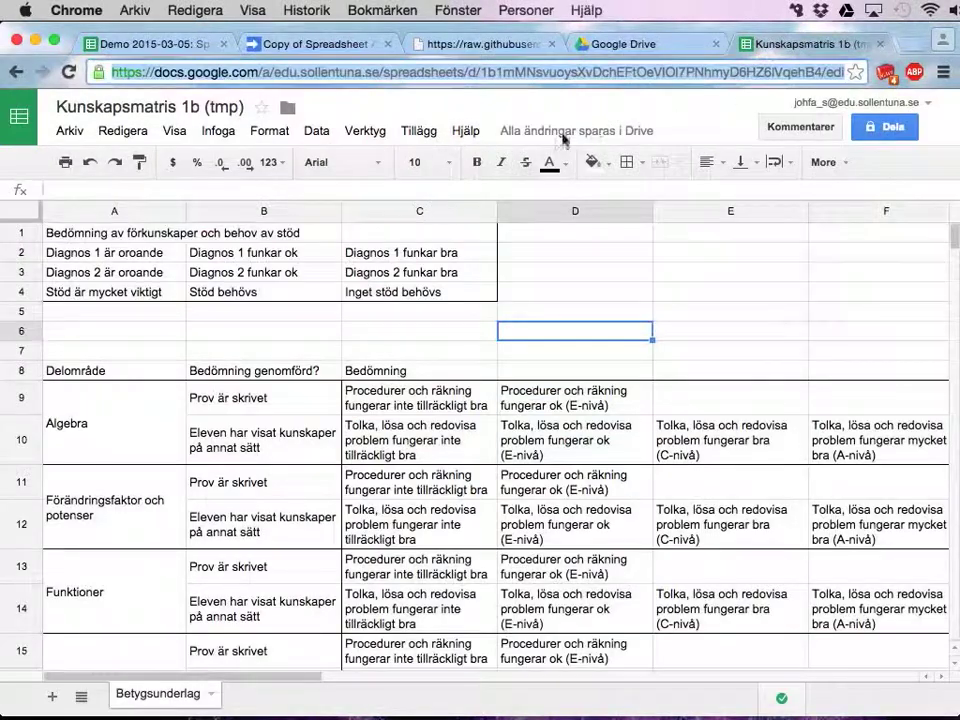
click(330, 46)
Step: Confirm the sheetName setting 'Betygsunderlag' matches the template's Betygsunderlag sheet tab
double_click(432, 421)
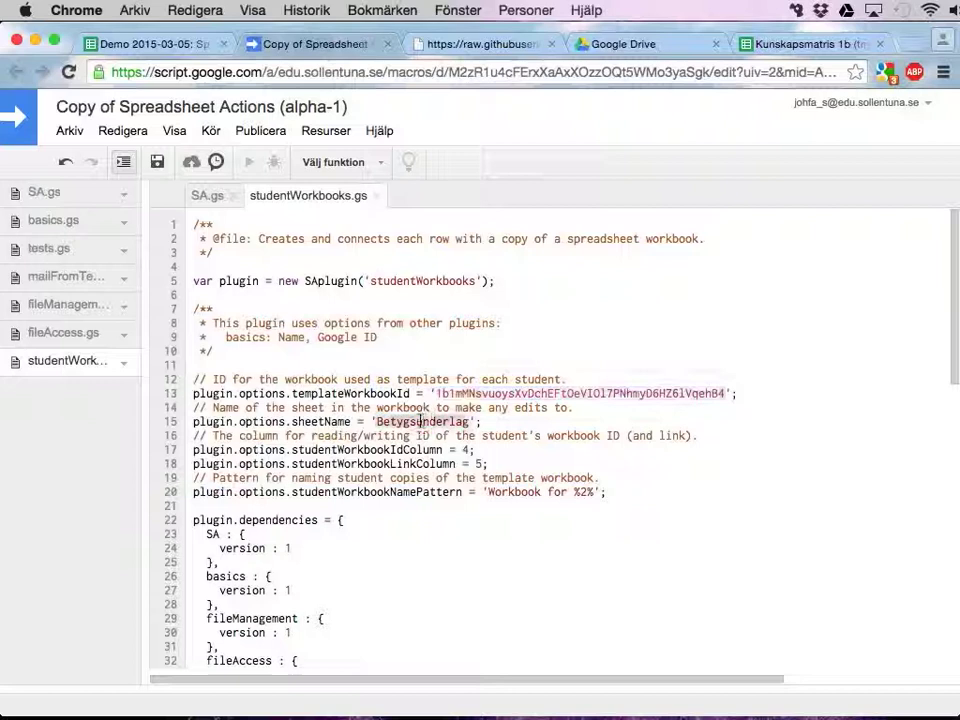
double_click(305, 421)
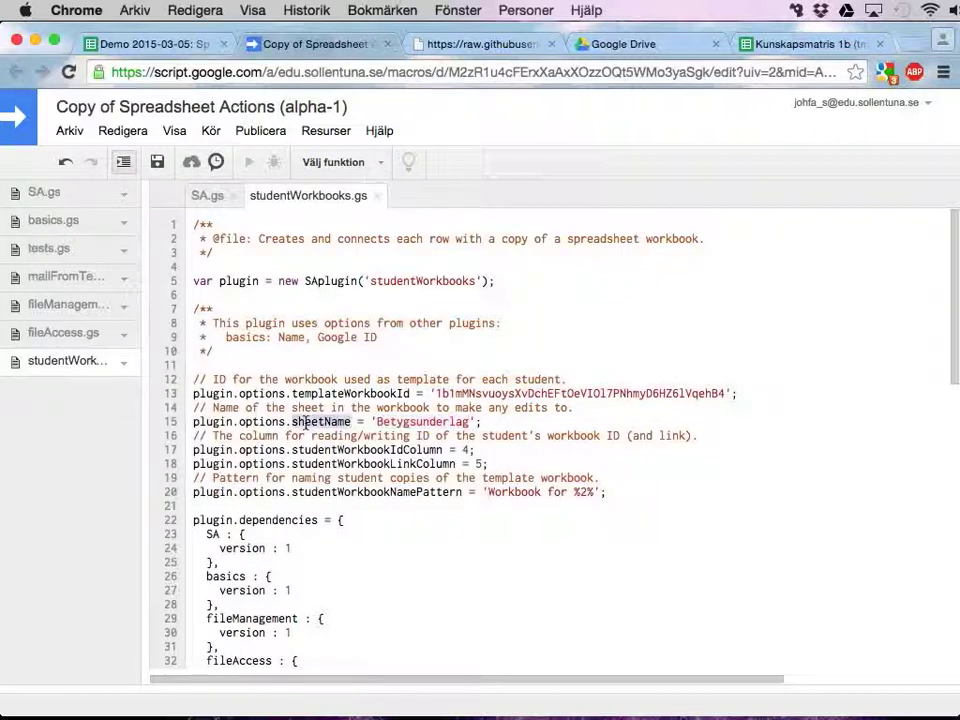
click(780, 47)
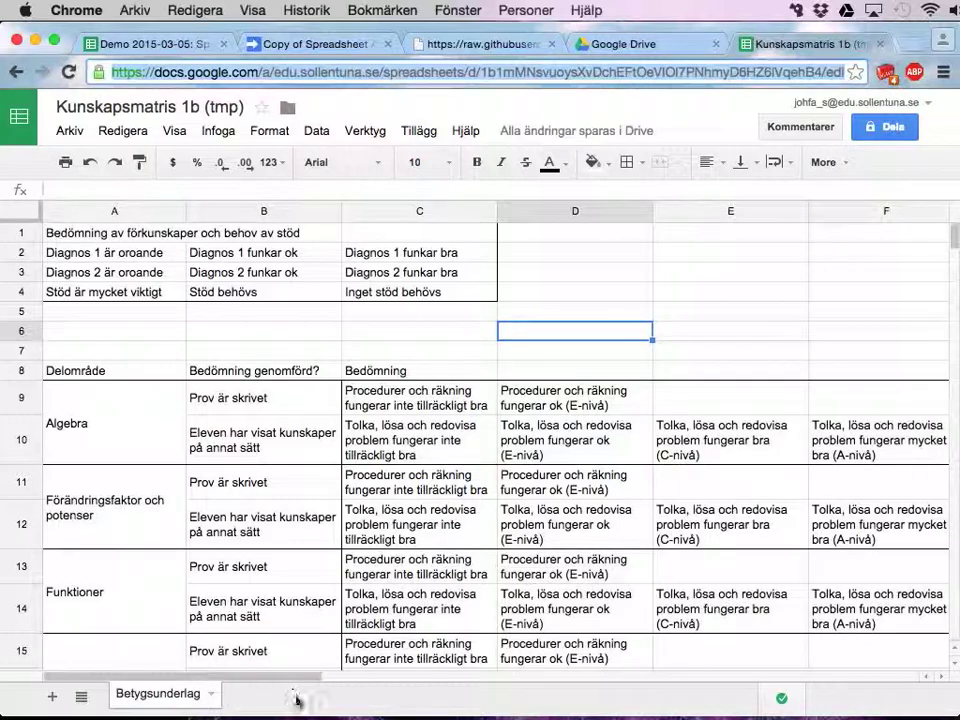
double_click(138, 696)
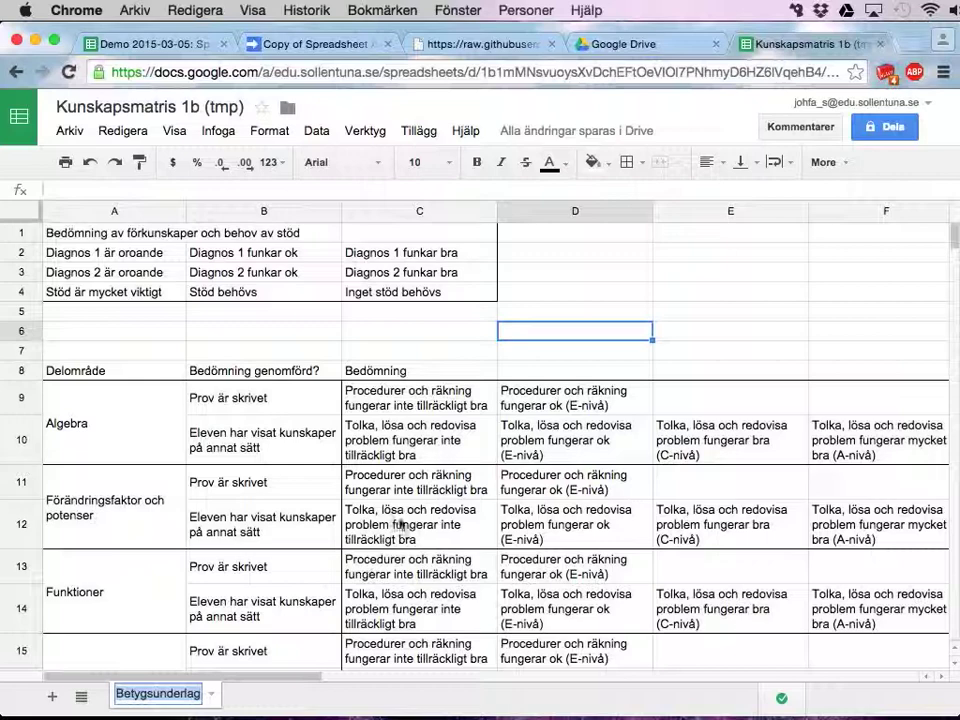
click(407, 488)
click(318, 44)
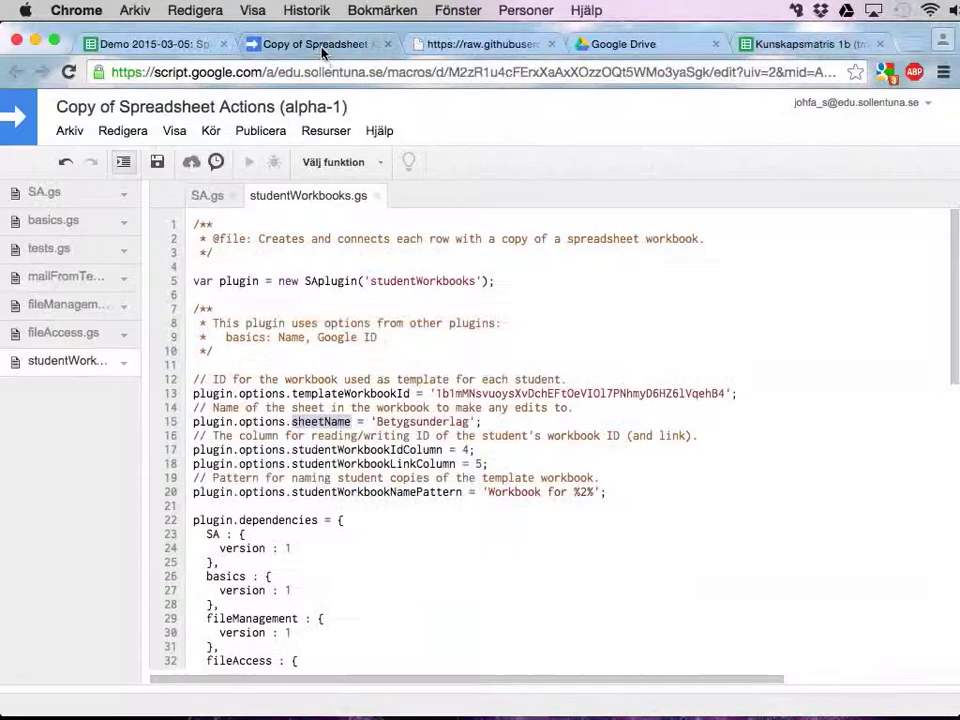
double_click(405, 422)
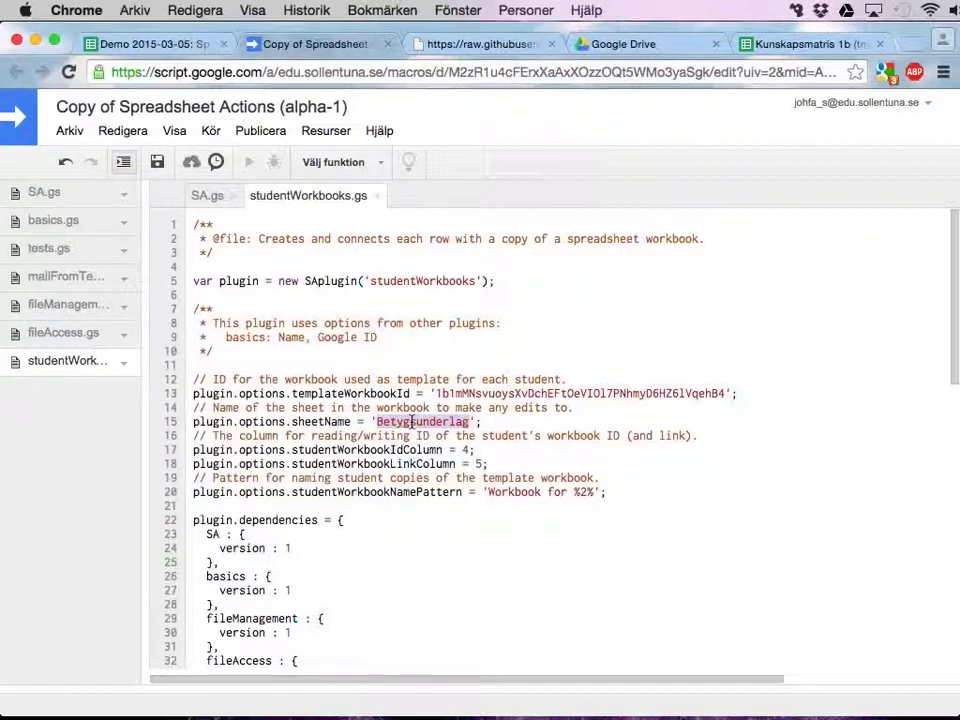
Step: Pick Demo cell G2 and check the workbook ID and link column settings in the script
click(160, 48)
click(675, 254)
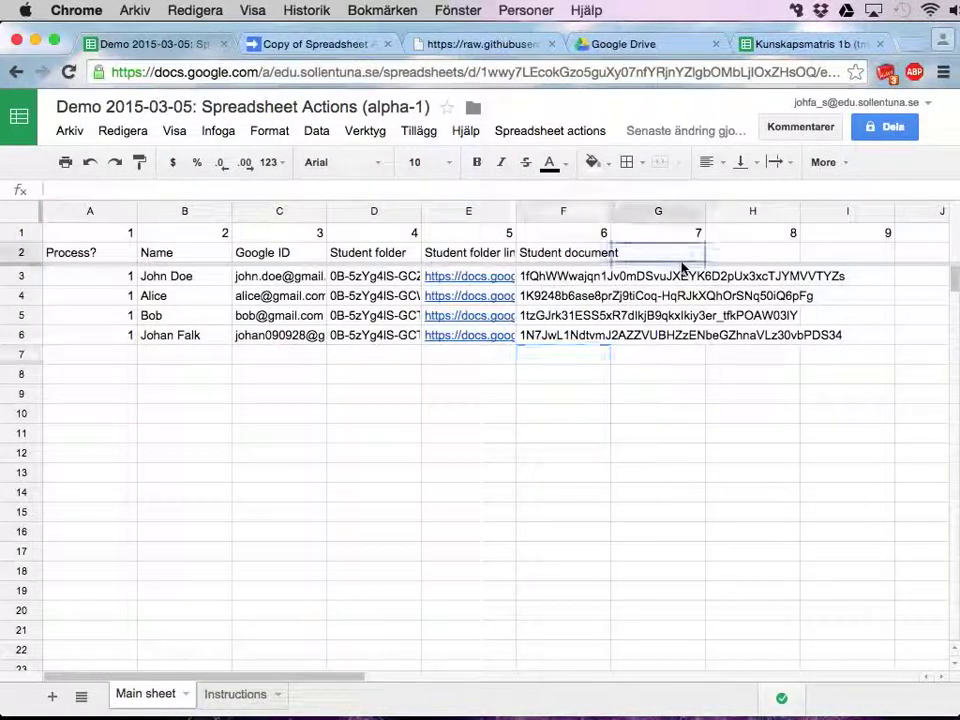
click(300, 45)
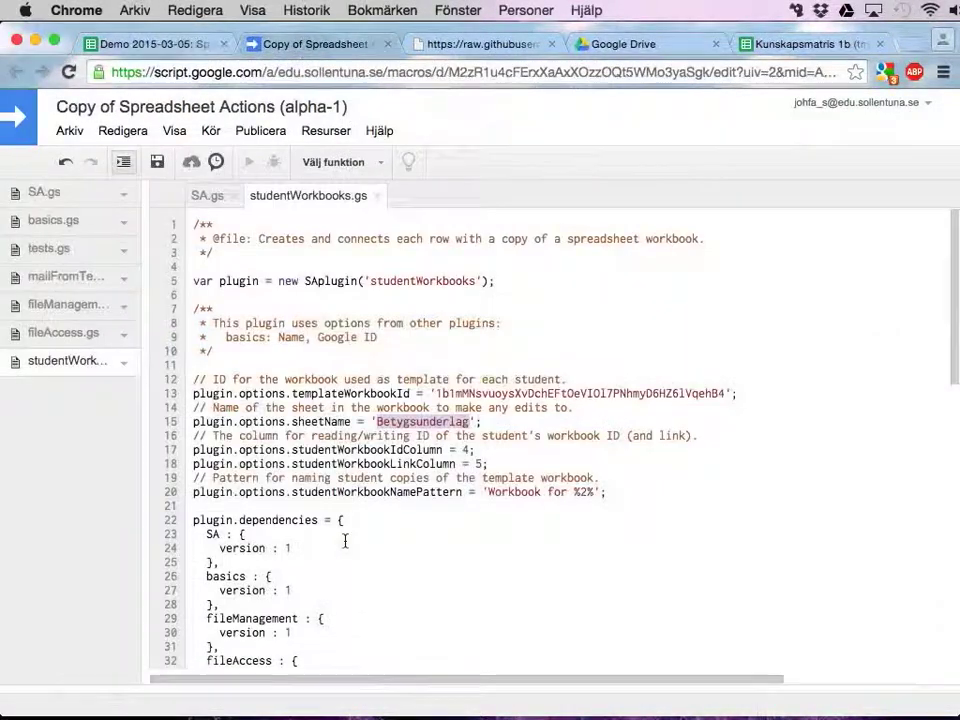
click(313, 451)
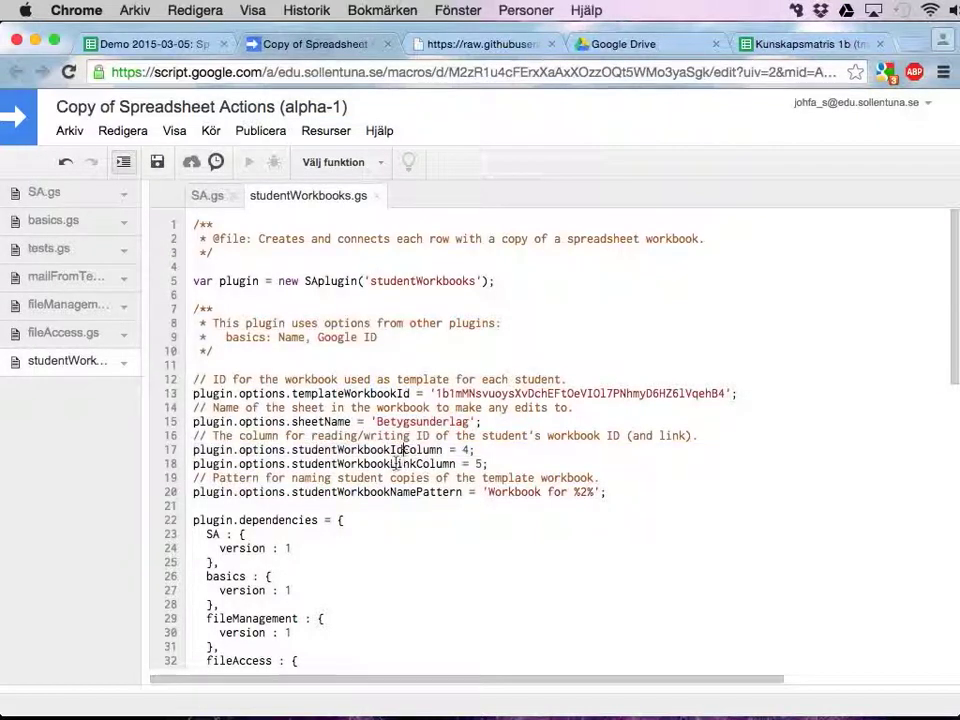
drag(390, 463, 417, 464)
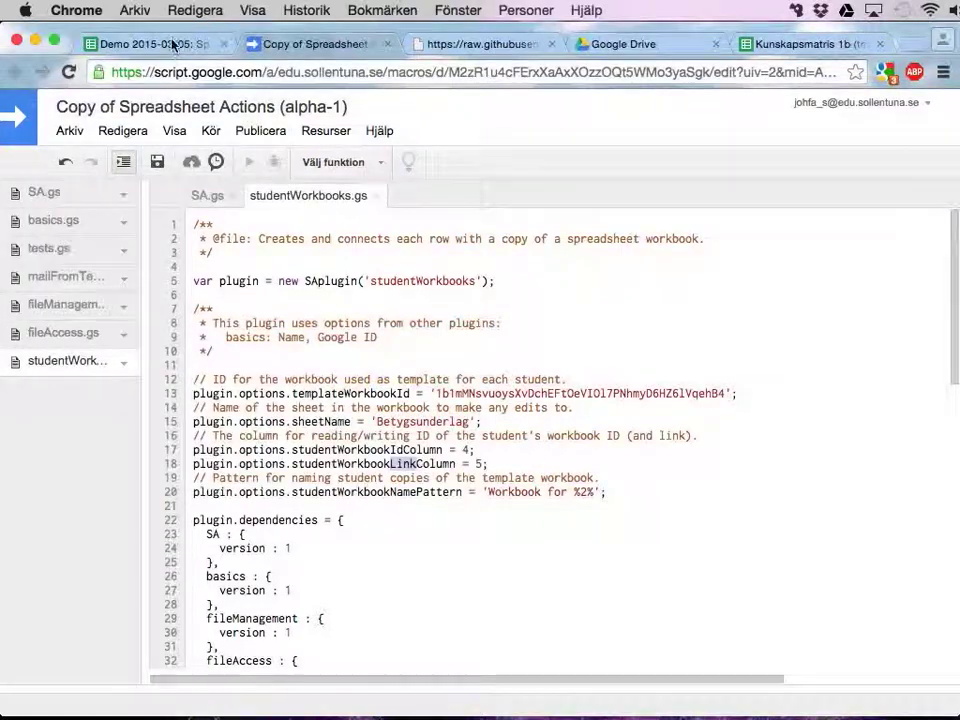
click(130, 43)
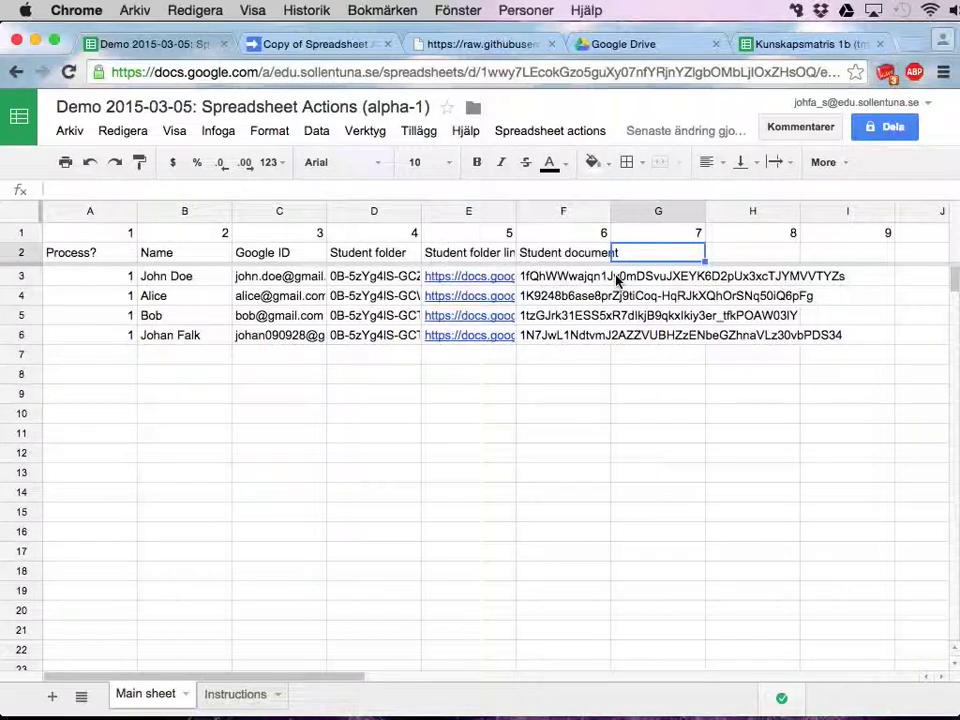
Step: Enter the headers 'Workbook ID' in G2 and 'Workbook link' in H2
text(Workbook ID)
key(Tab)
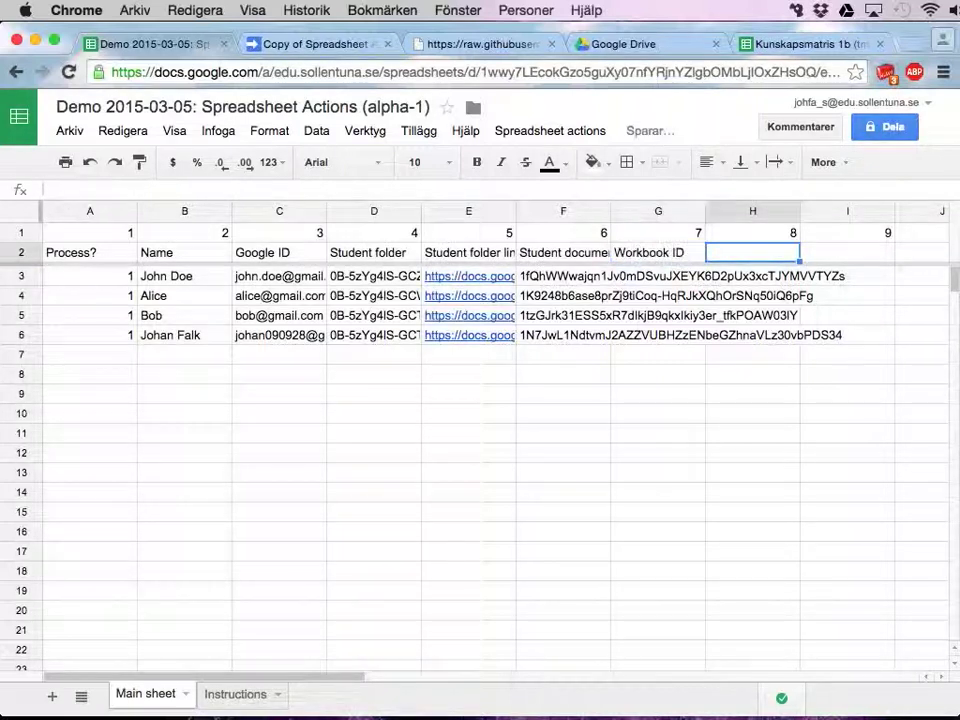
text(Workbook link)
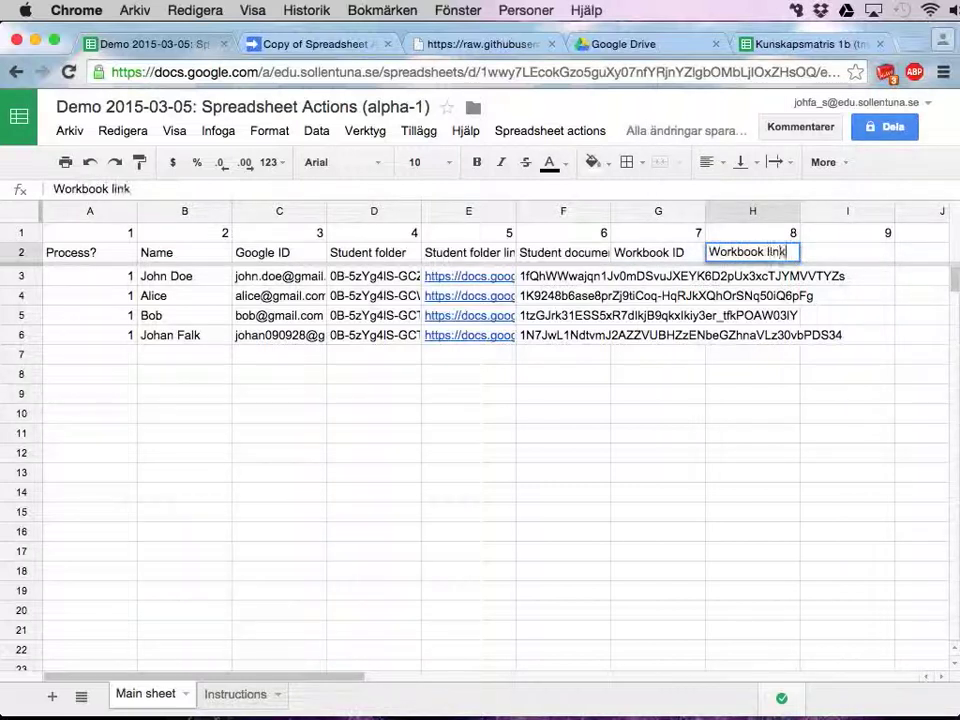
key(Return)
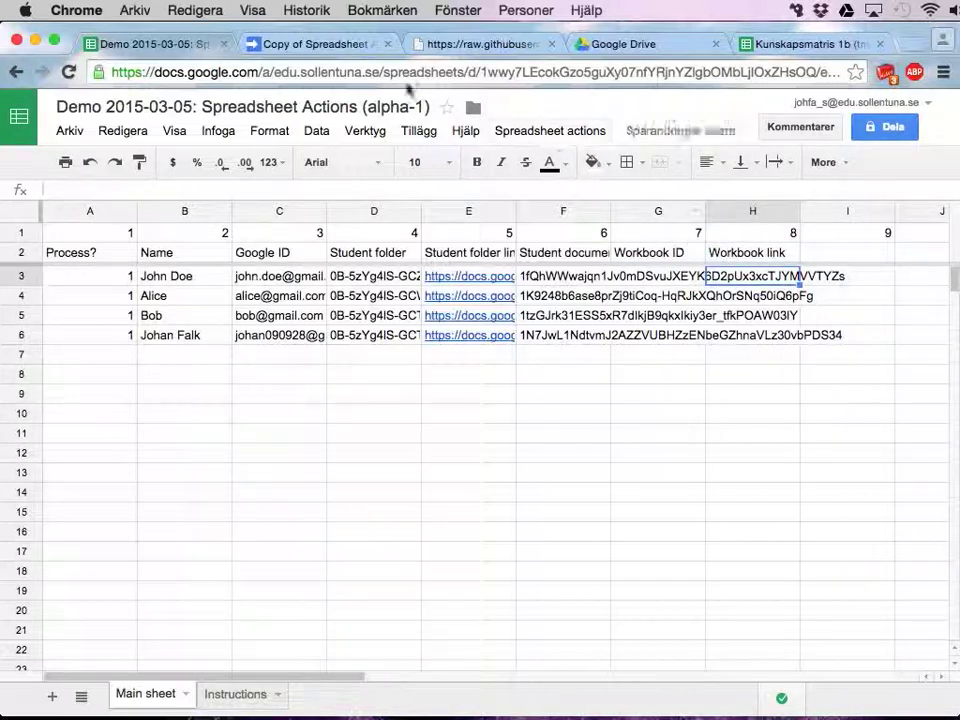
click(300, 44)
Step: Set studentWorkbookIdColumn to 7 and studentWorkbookLinkColumn to 8, then save studentWorkbooks.gs
click(469, 450)
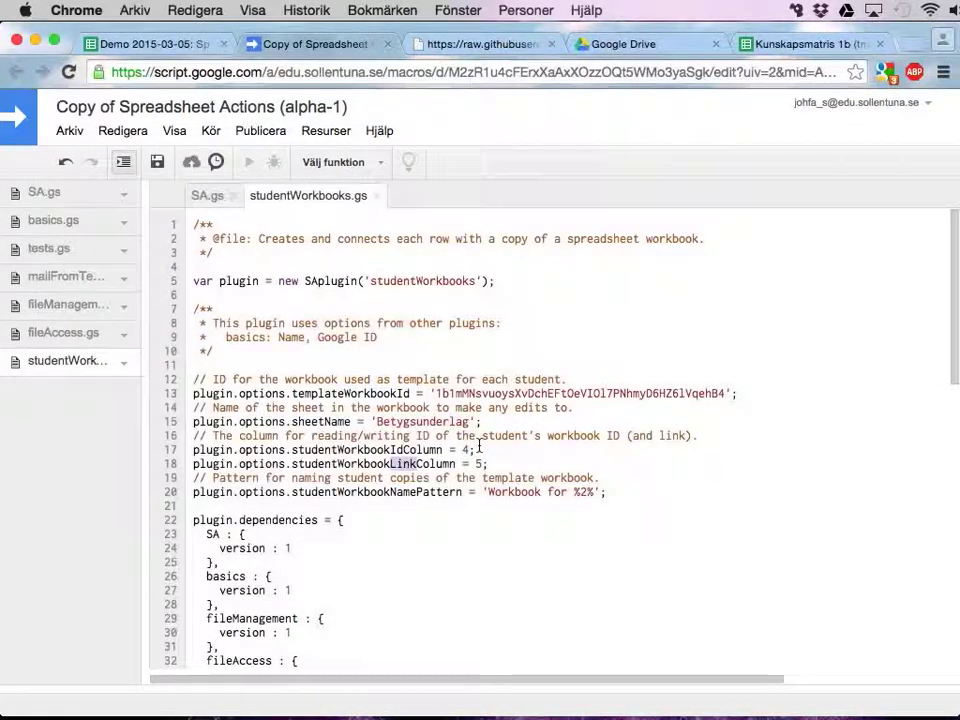
key(BackSpace)
text(8)
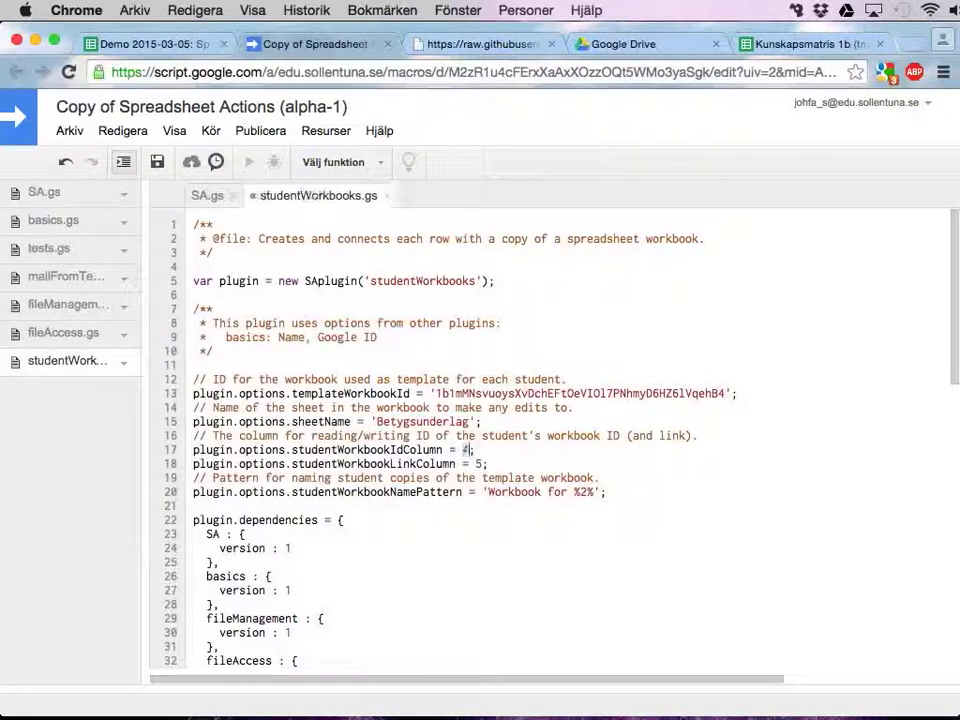
double_click(479, 464)
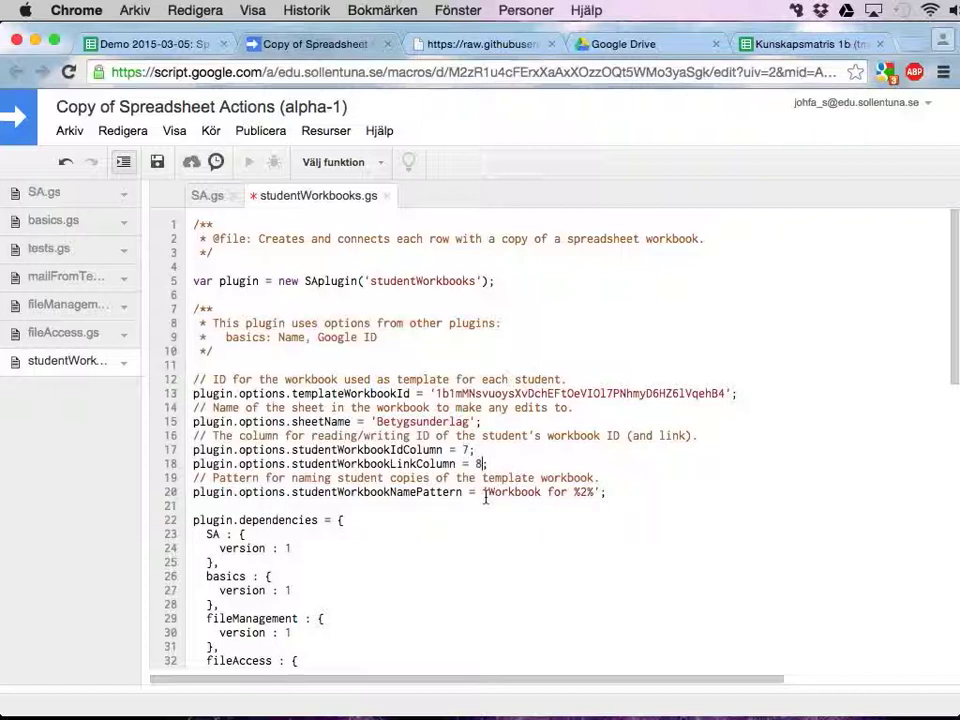
drag(505, 498, 594, 492)
click(628, 492)
double_click(510, 492)
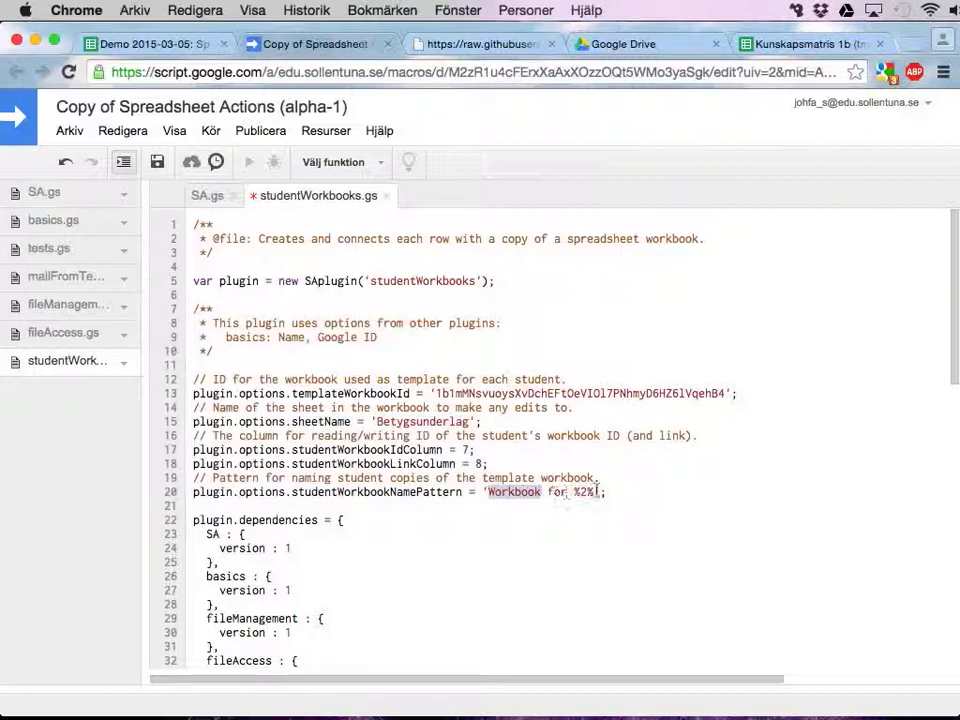
click(615, 493)
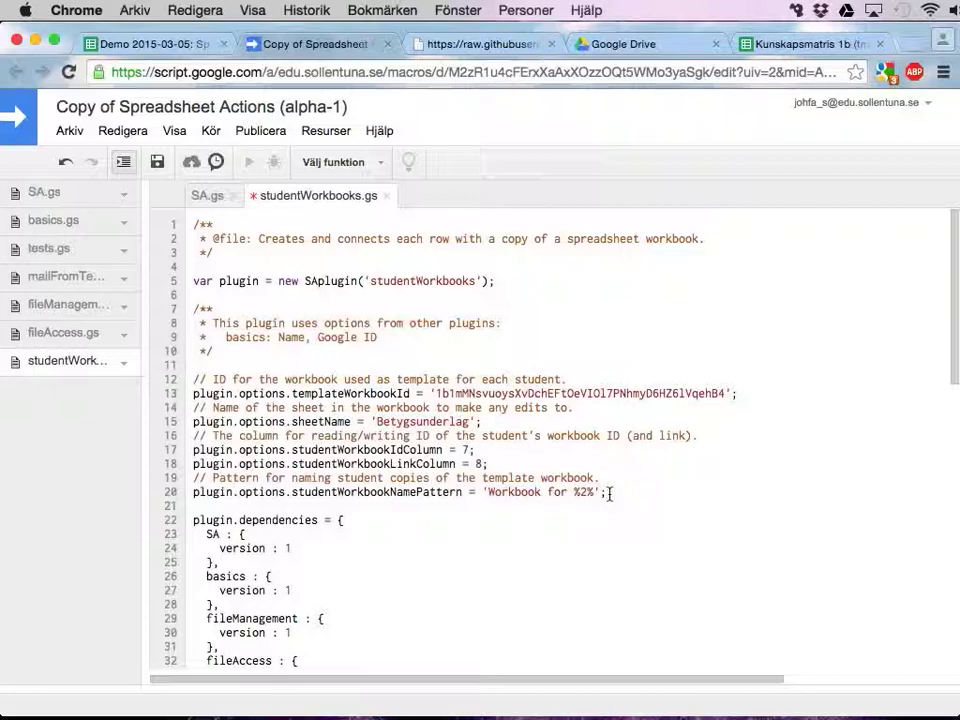
click(157, 162)
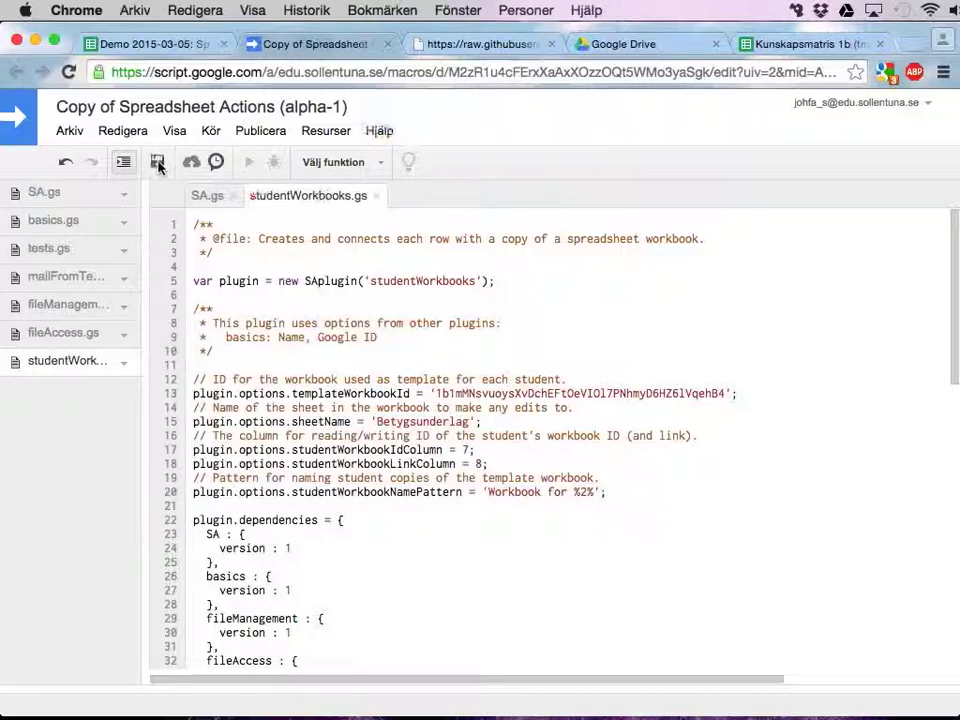
Step: Run Create student workbook copies again and select the filled Workbook IDs in G3:G6
click(148, 43)
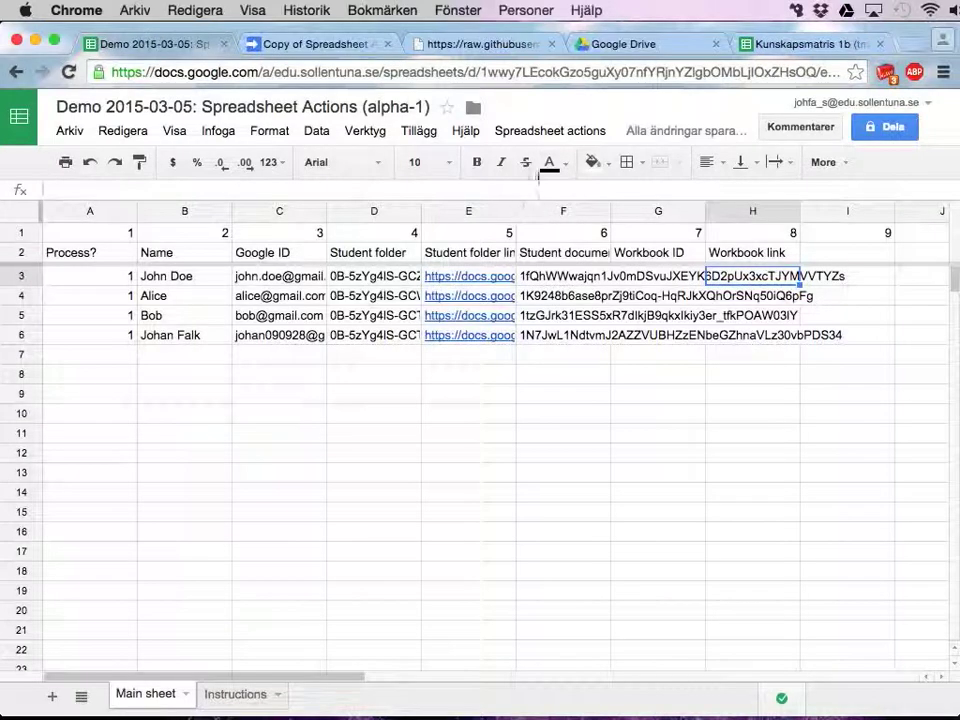
click(566, 137)
mouse_move(563, 167)
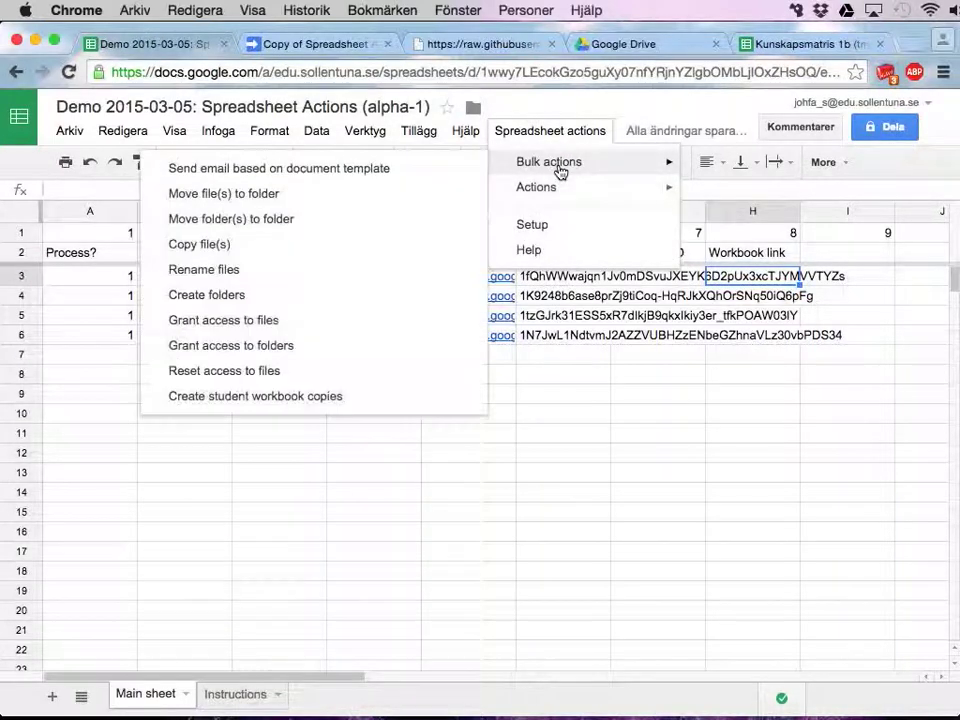
click(290, 404)
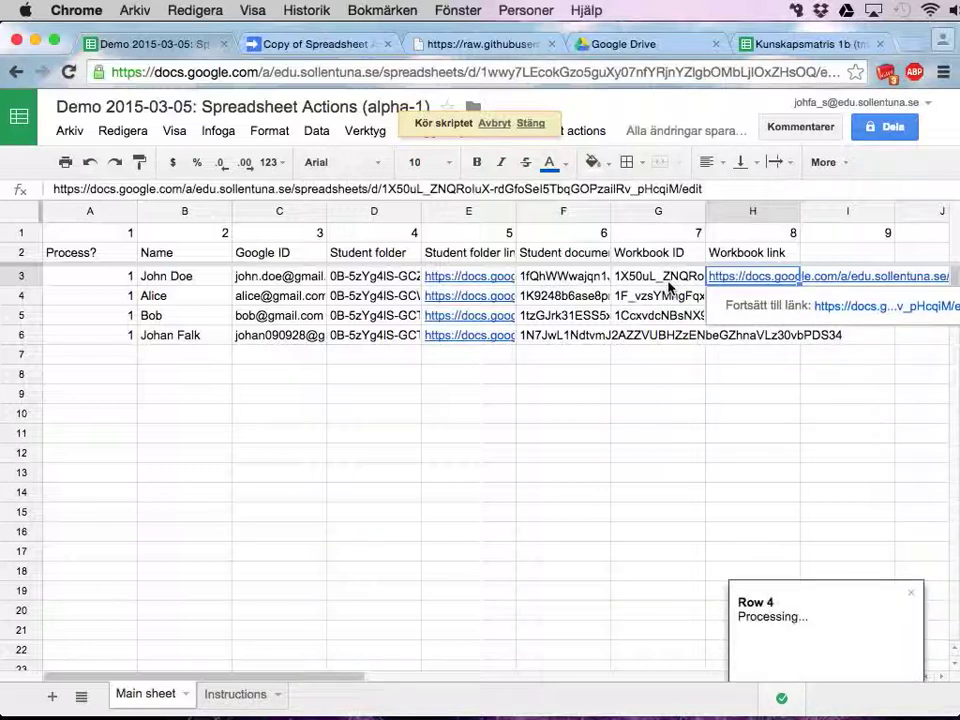
click(660, 276)
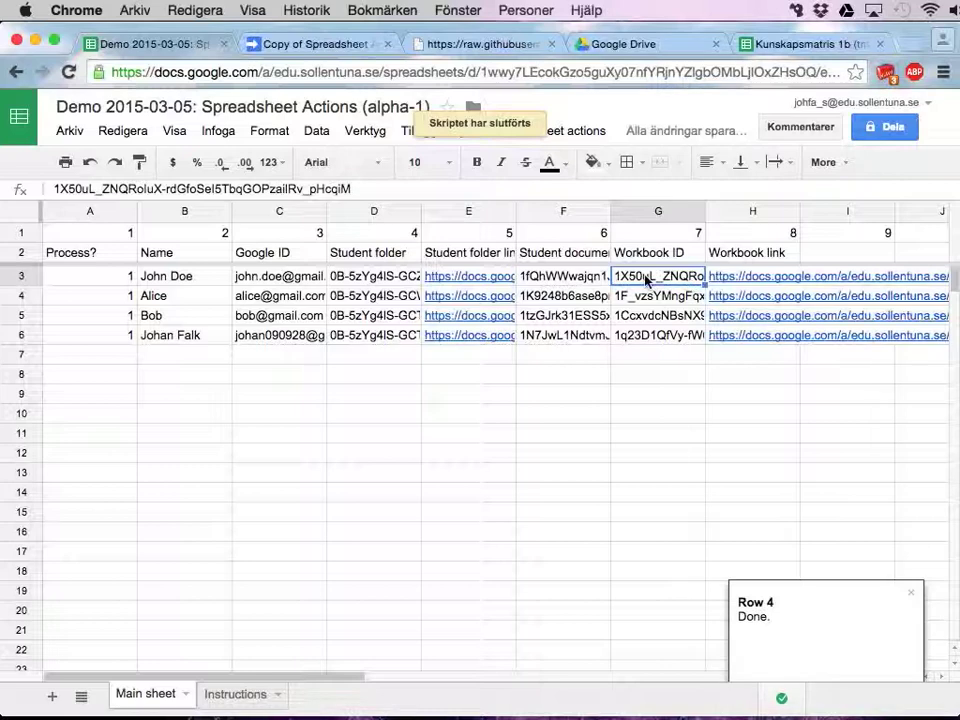
shift+click(645, 336)
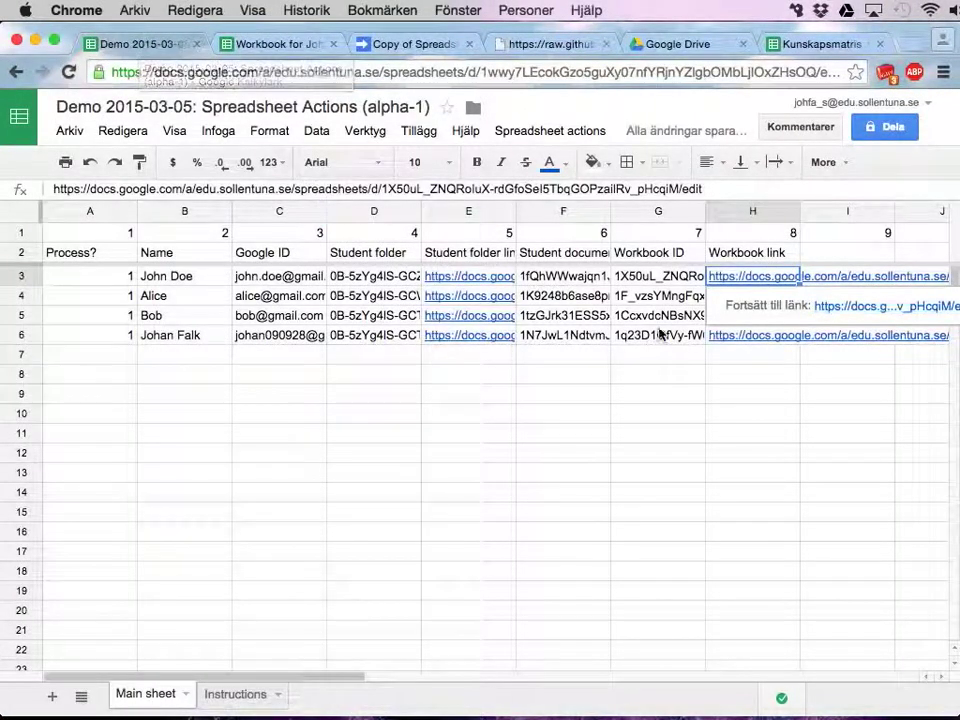
click(566, 136)
mouse_move(568, 172)
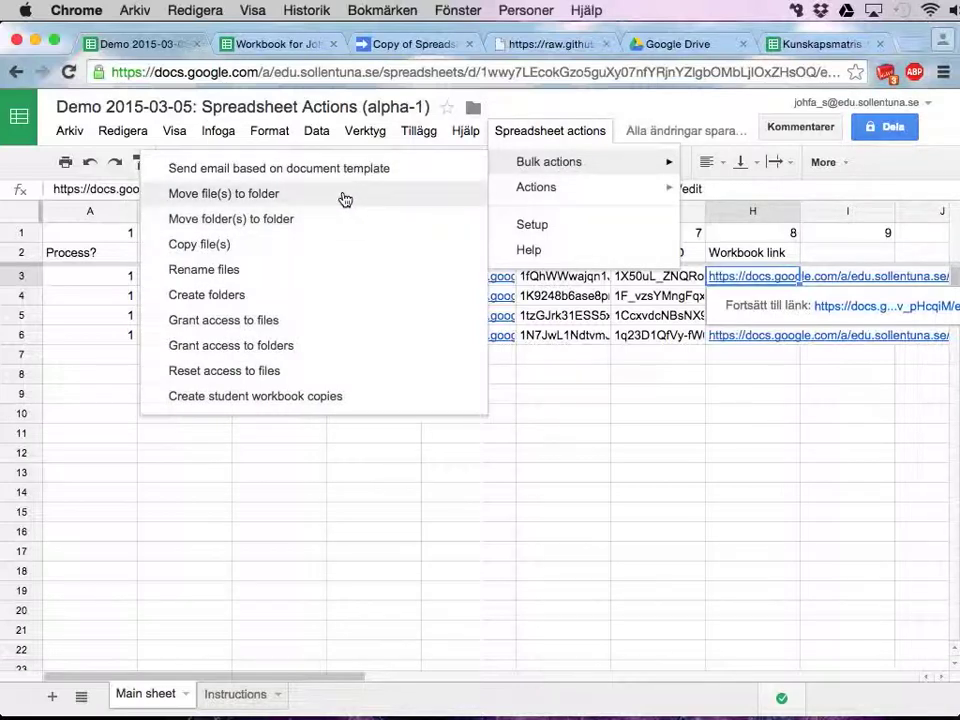
click(620, 397)
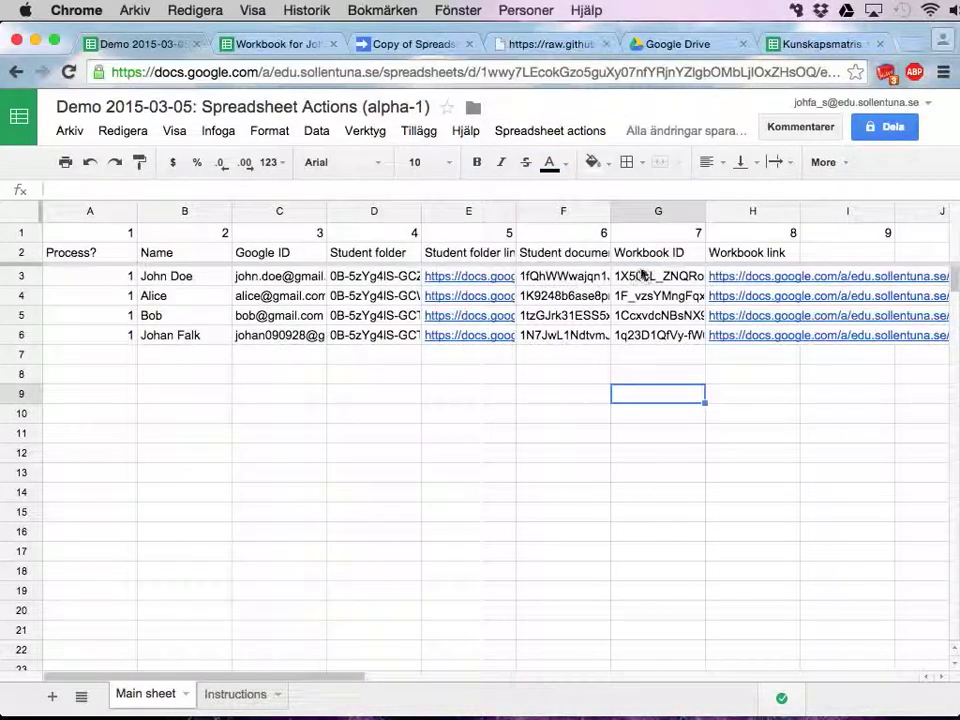
drag(643, 275, 645, 333)
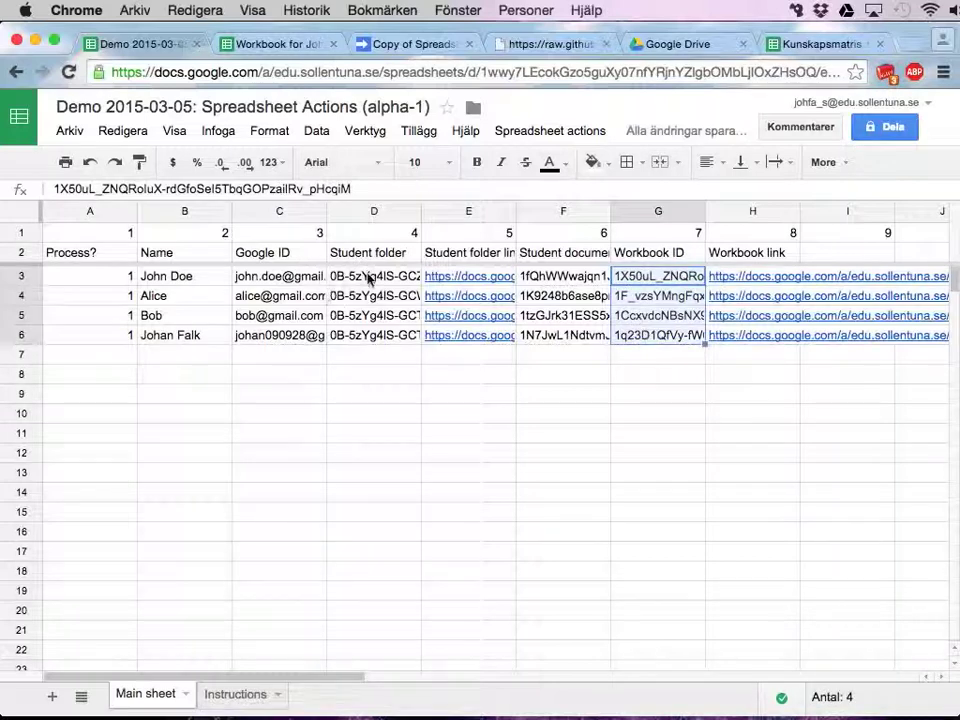
drag(369, 279, 370, 336)
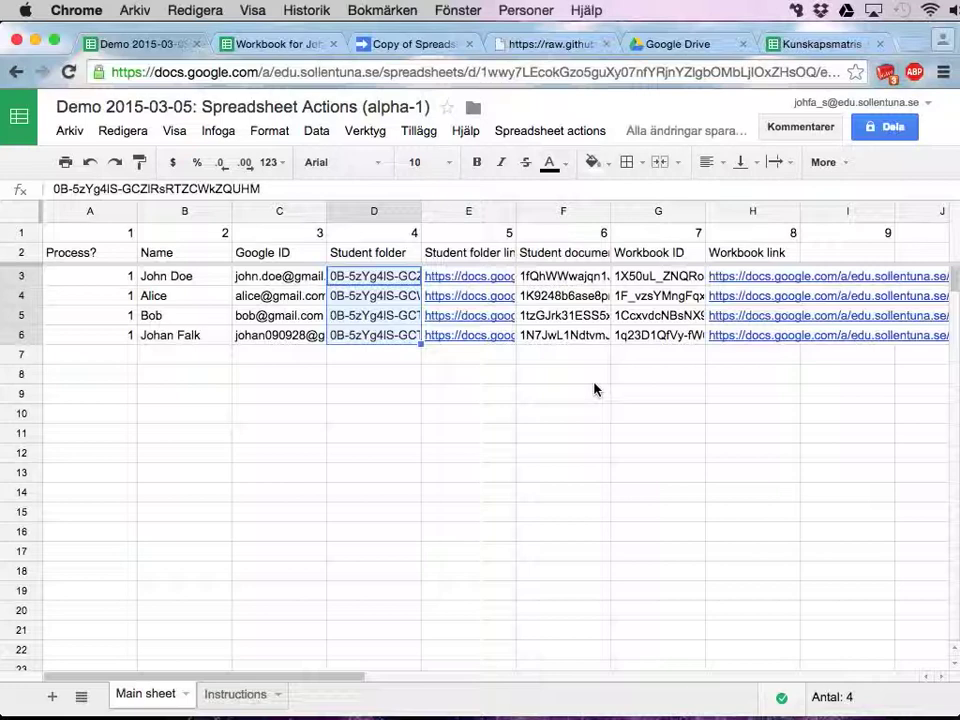
click(795, 44)
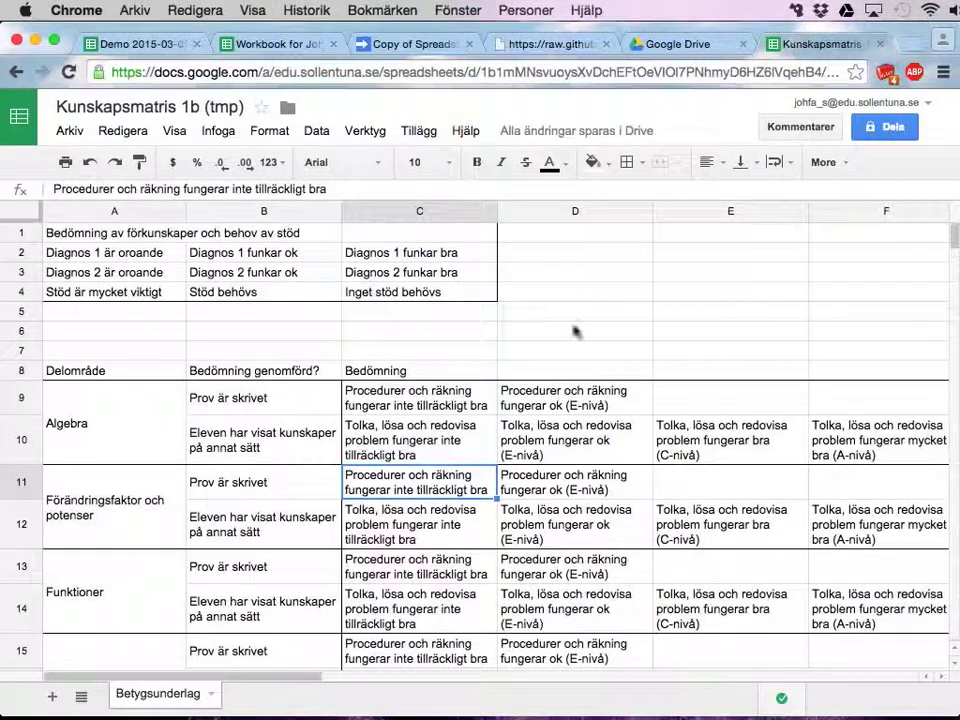
click(225, 41)
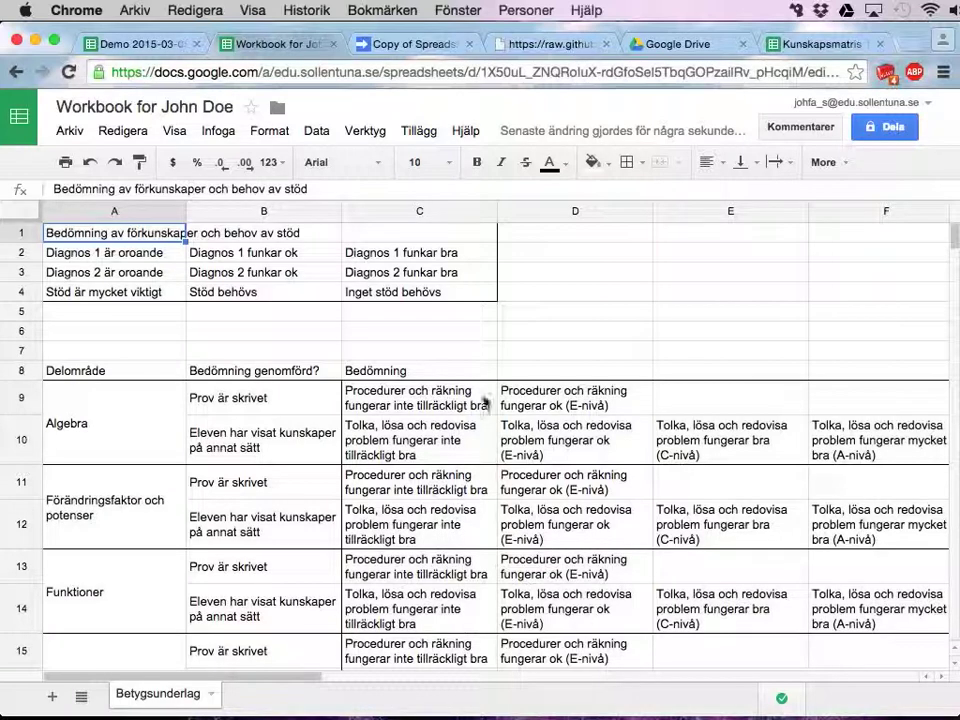
click(140, 46)
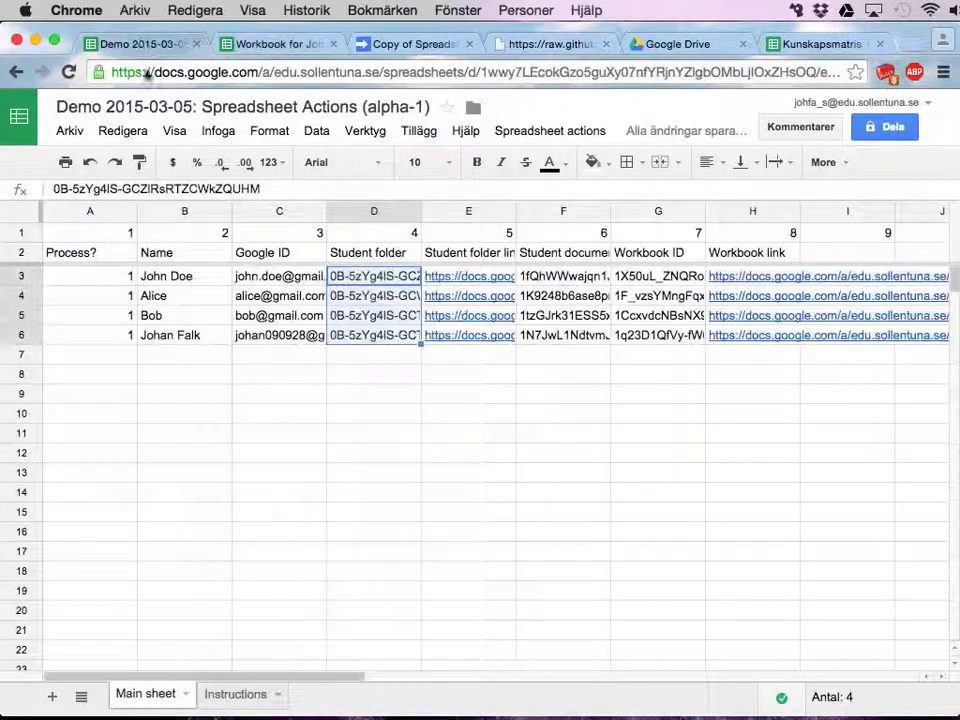